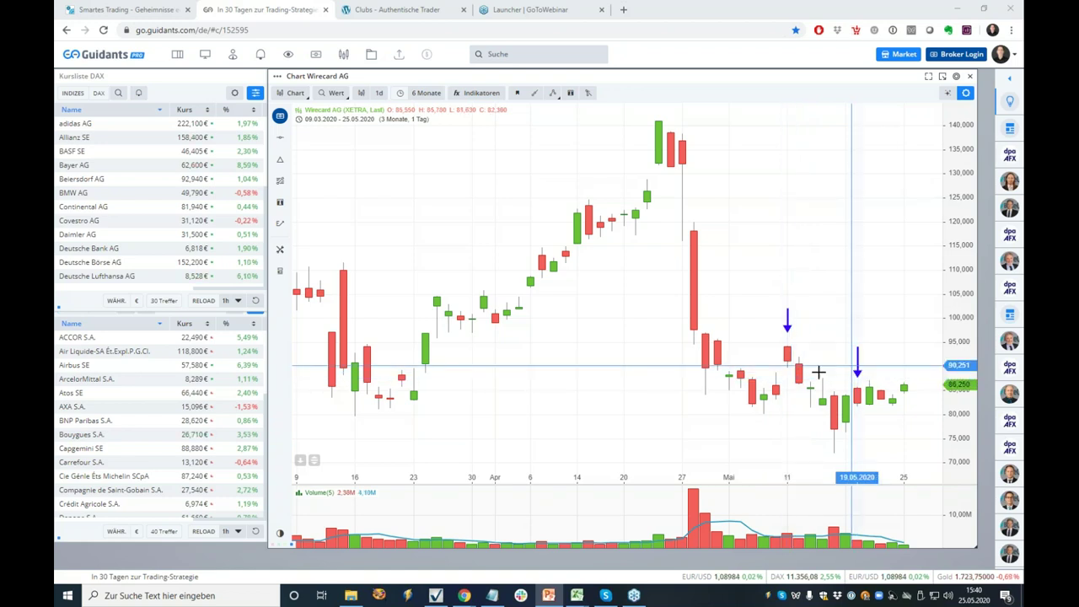
Switch to the Excel trading evaluation workbook and examine the Entry date and weekday columns at the start of the Finale ohne Kosten sheet.
mouse_move(578, 594)
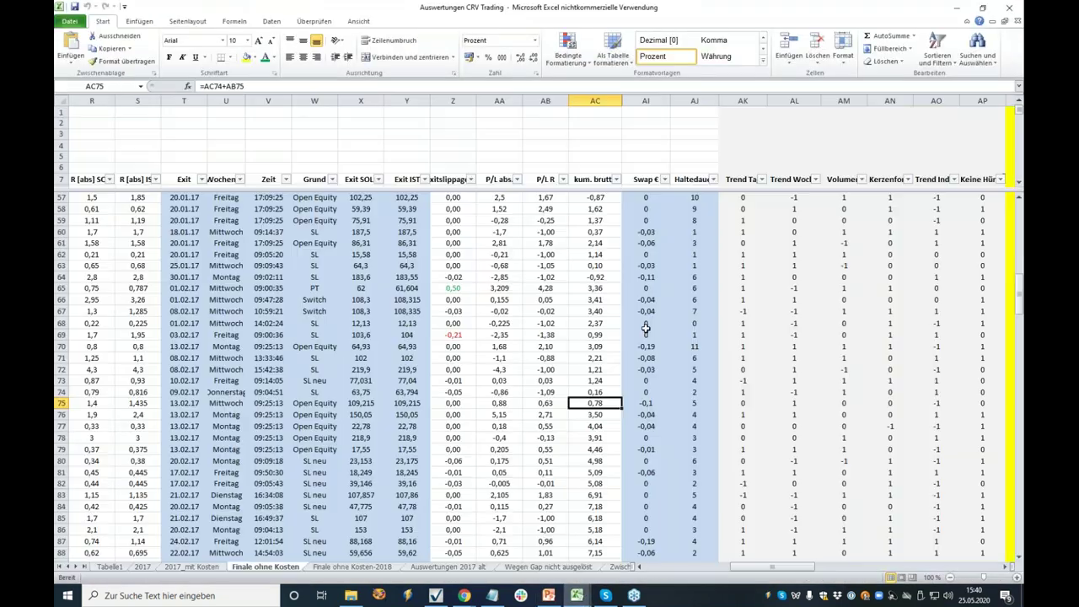
click(639, 546)
scroll(713, 300, down, 5)
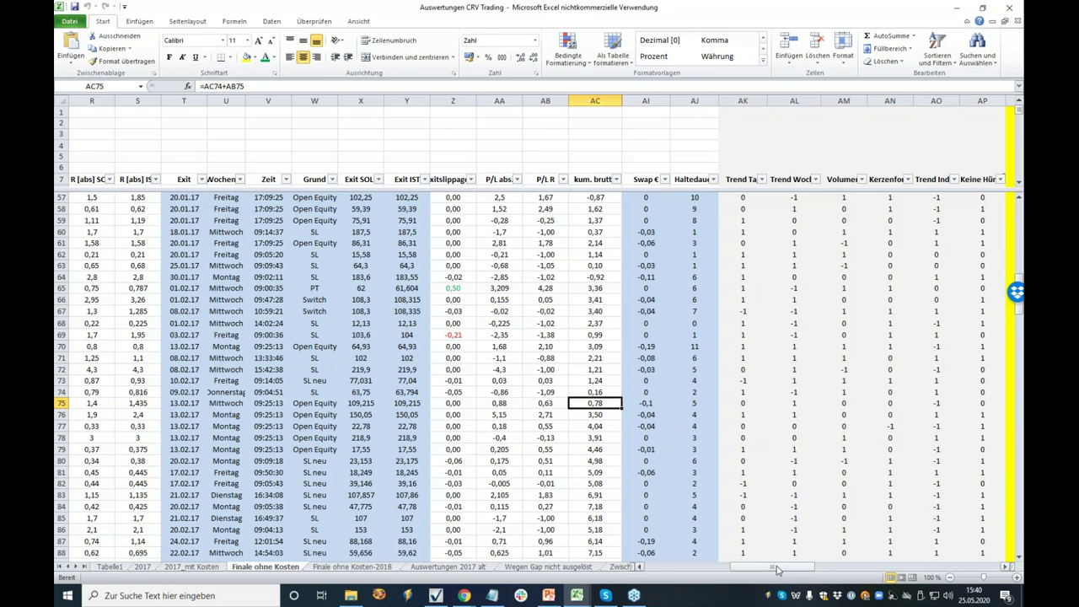
drag(774, 569, 679, 553)
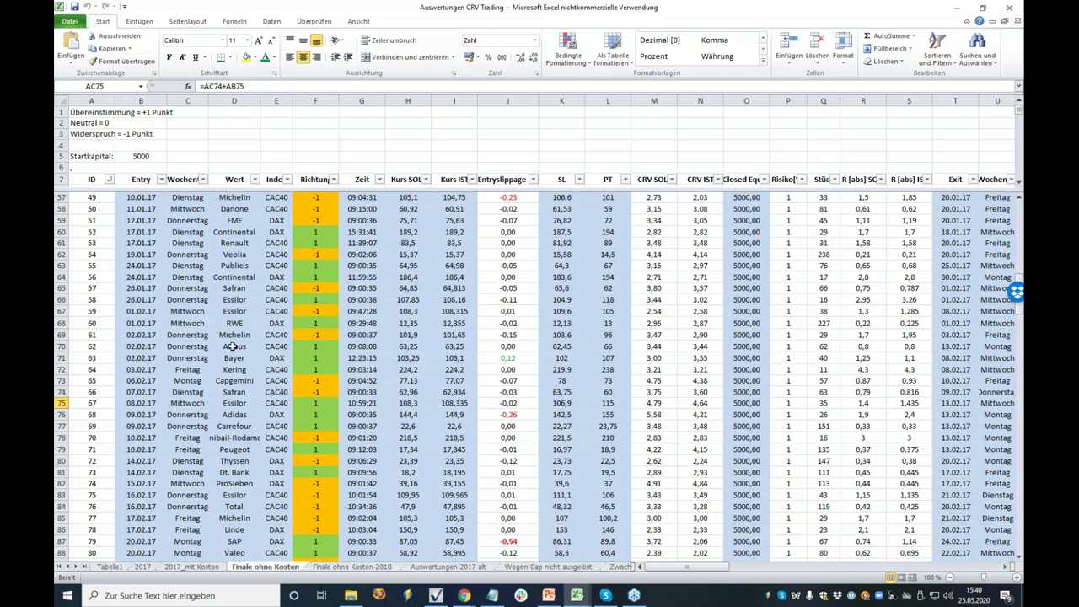
click(140, 179)
click(180, 179)
click(190, 243)
click(191, 221)
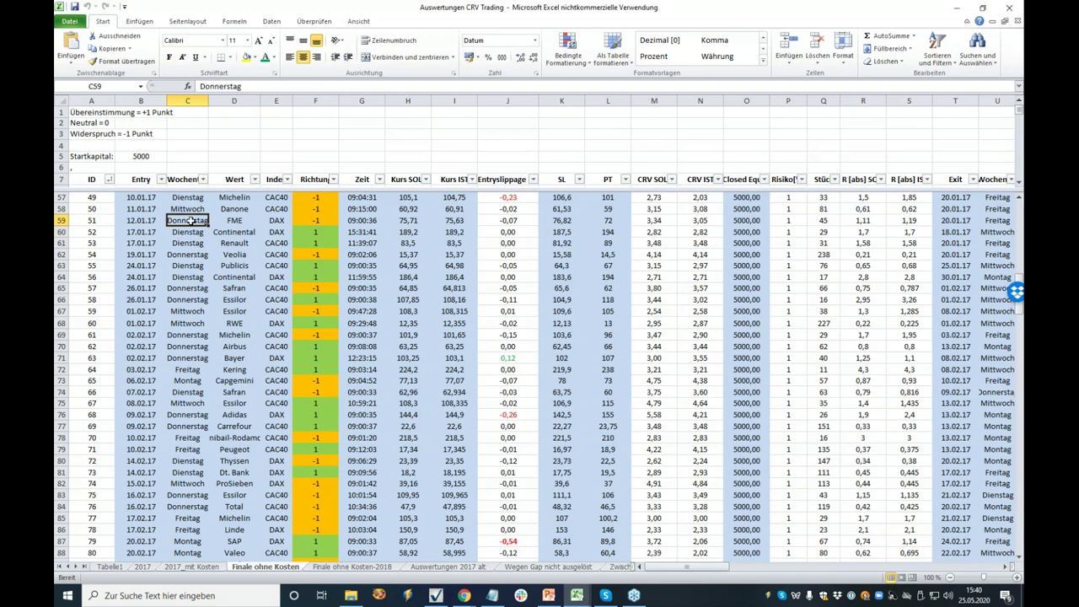
Examine the stock, index, direction, time, target and actual price and entry slippage in row 57, plus the actual CRV in row 59.
click(231, 201)
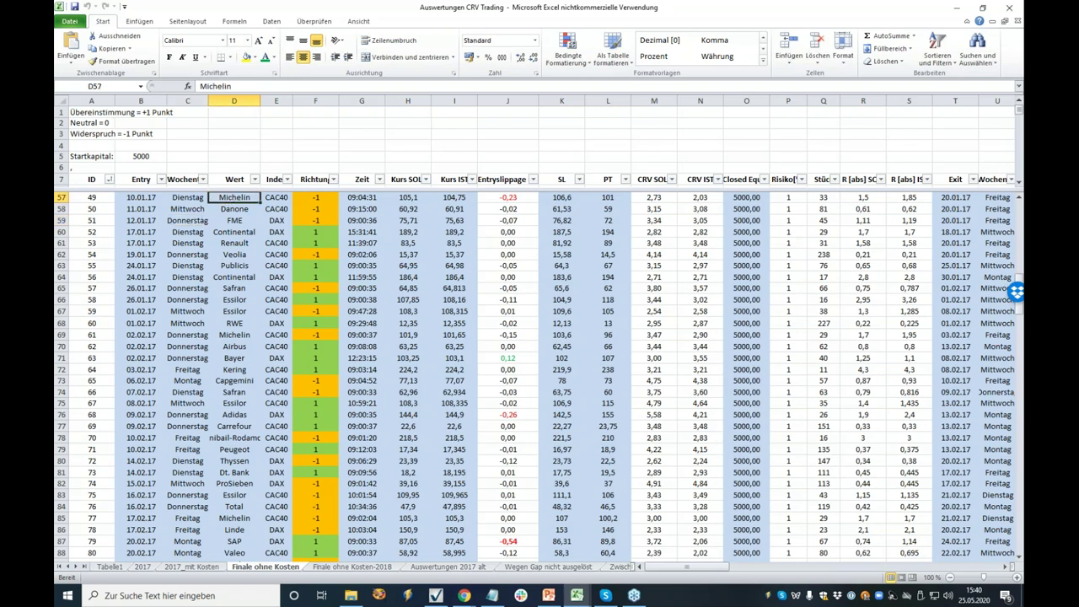
click(275, 202)
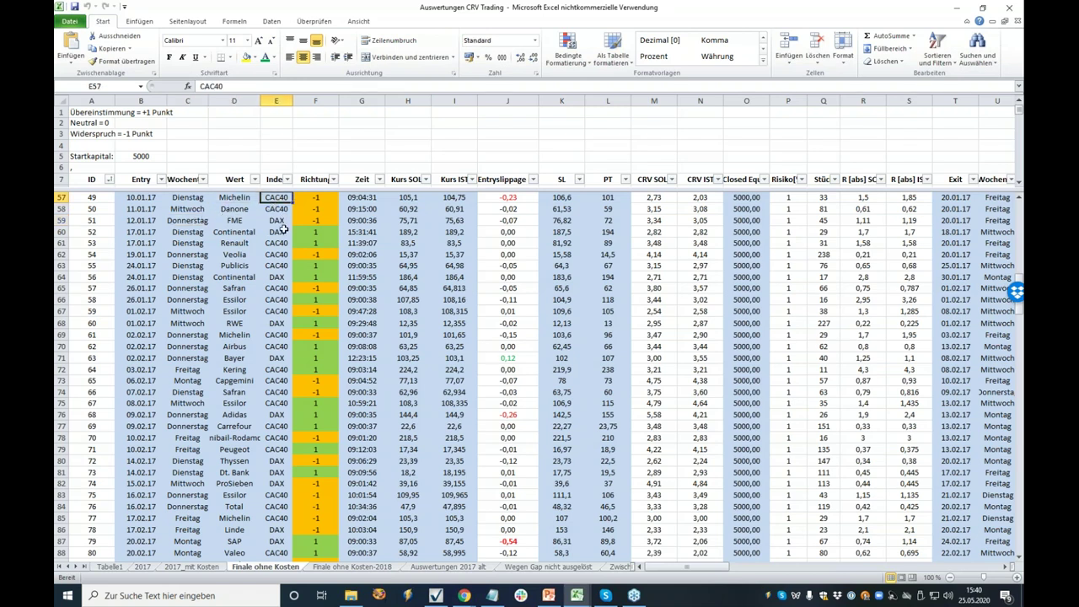
click(307, 202)
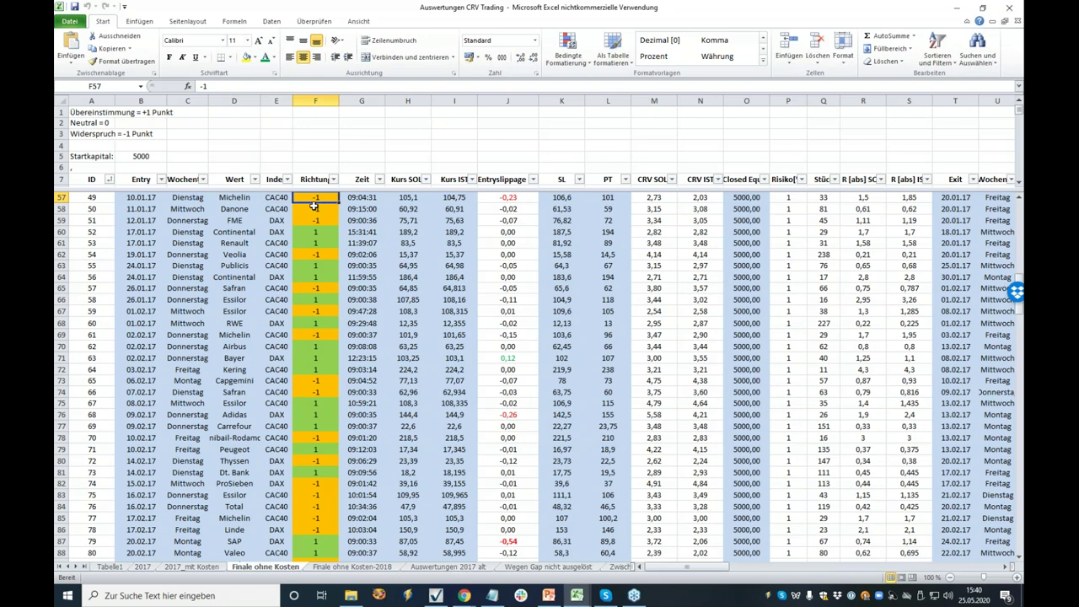
click(362, 202)
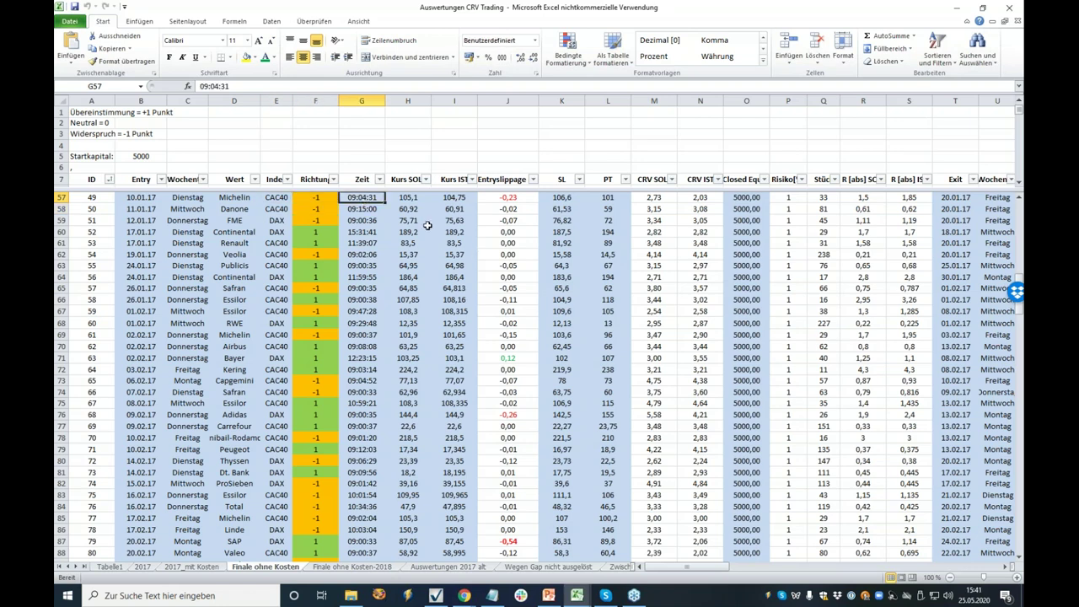
click(413, 200)
click(461, 198)
click(501, 201)
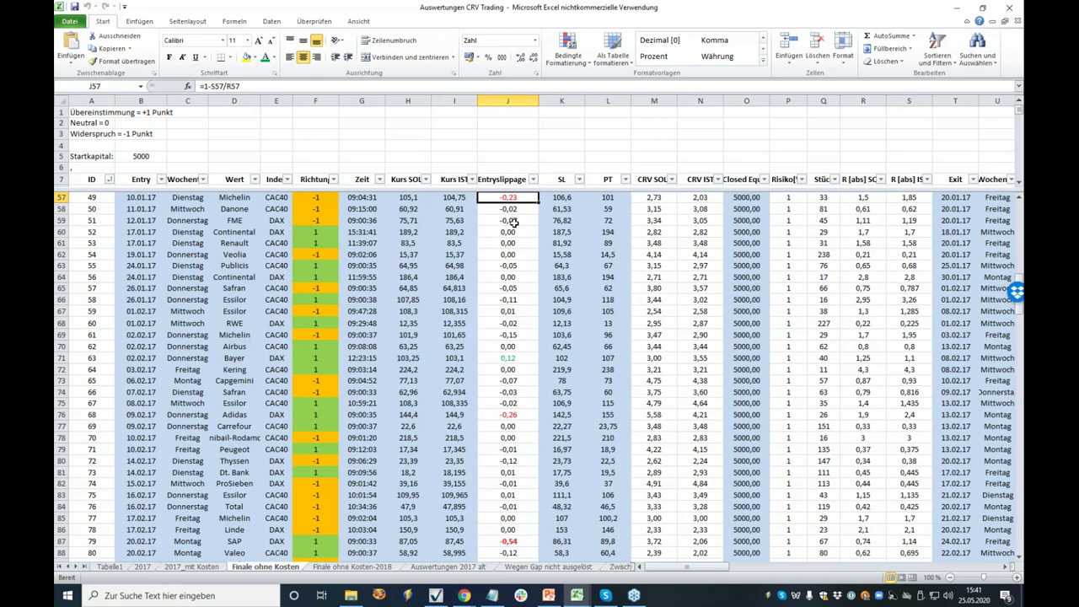
click(716, 221)
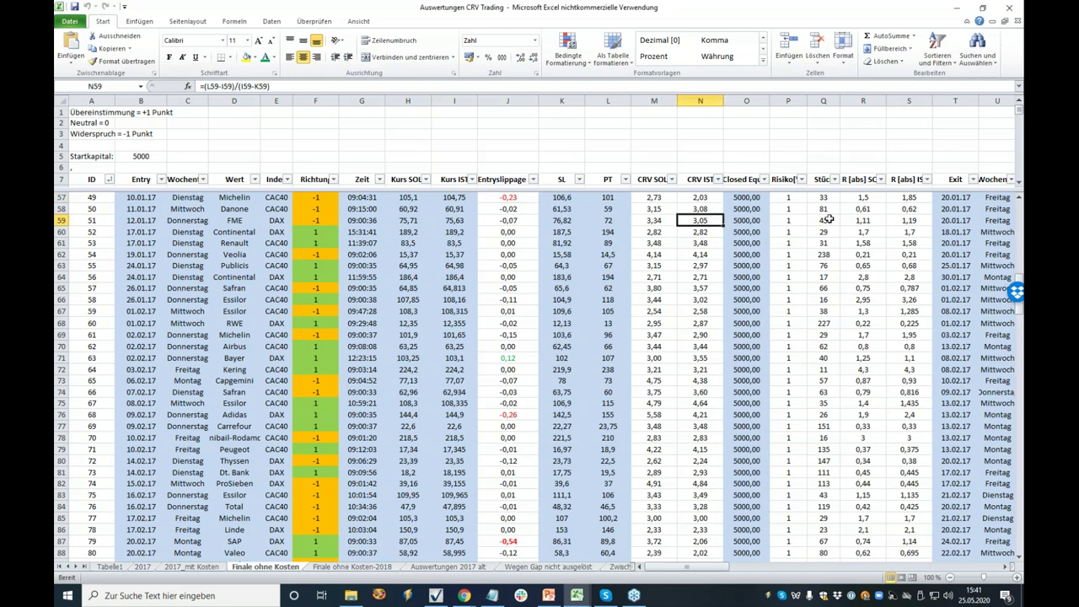
Review the scoring criteria headings Trend Tag, Trend Woche, Volumen, Kerzenform and Trend Index.
drag(681, 569, 809, 572)
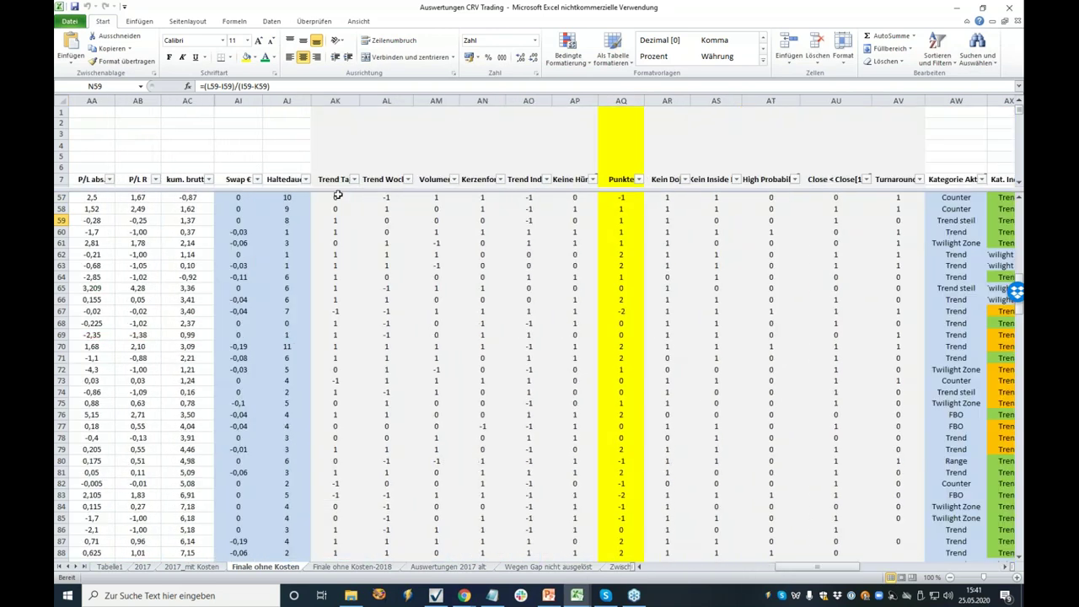
click(334, 181)
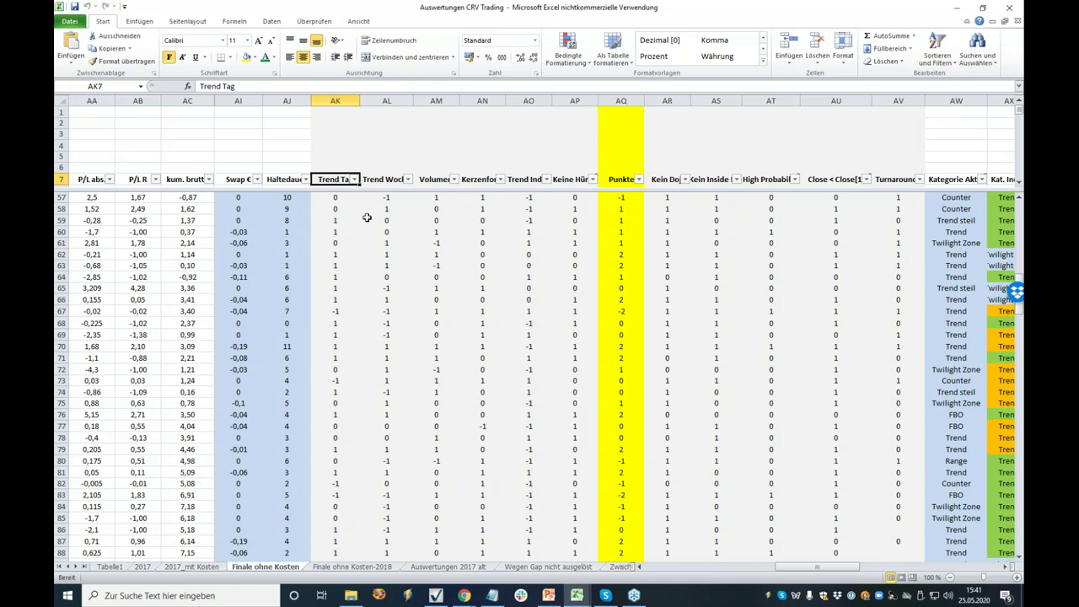
click(381, 181)
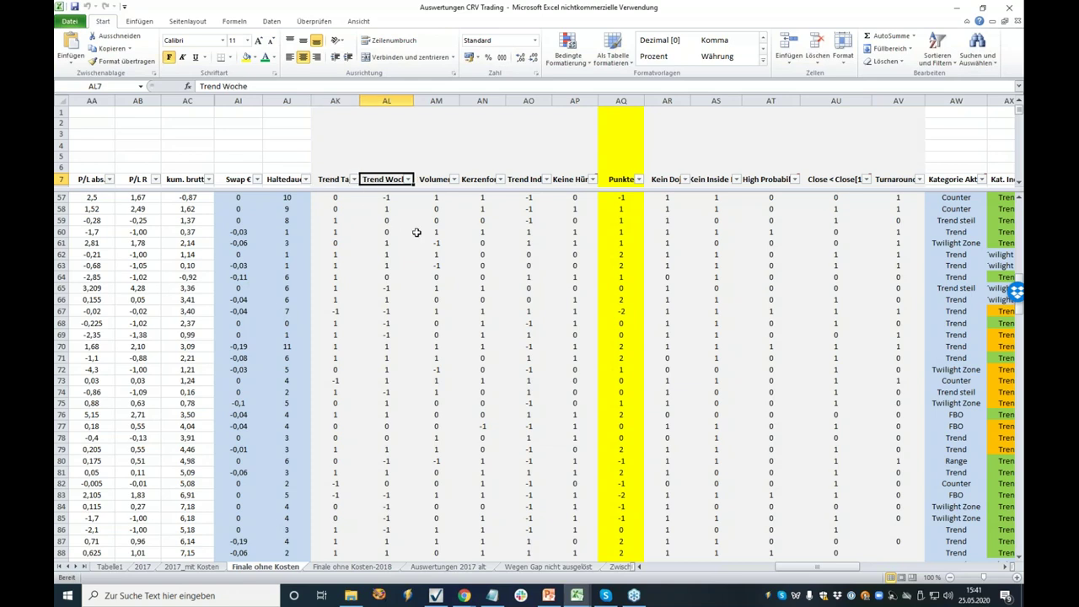
click(435, 180)
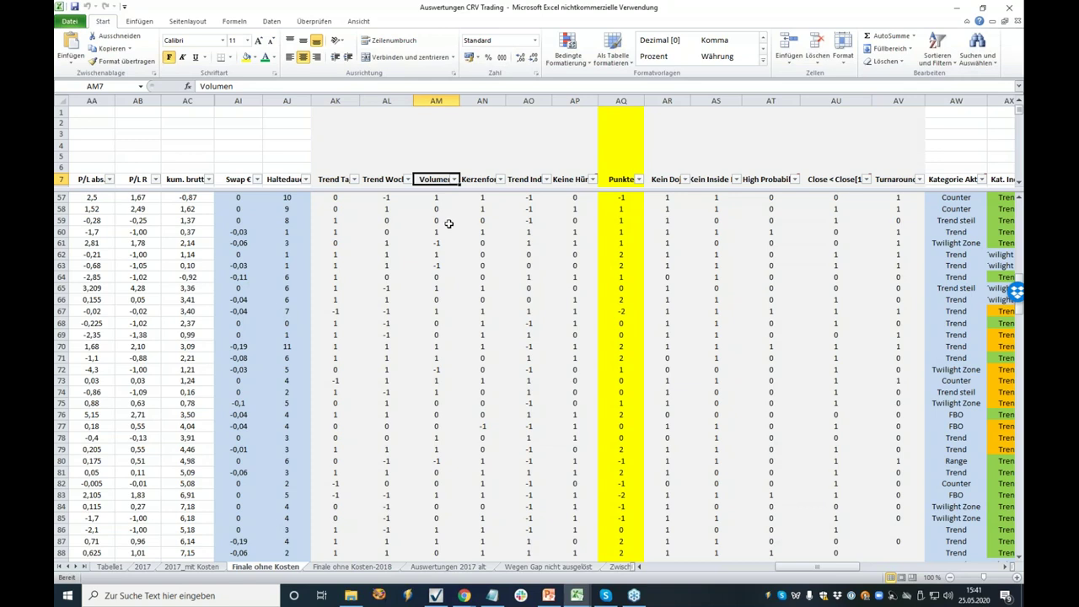
click(477, 180)
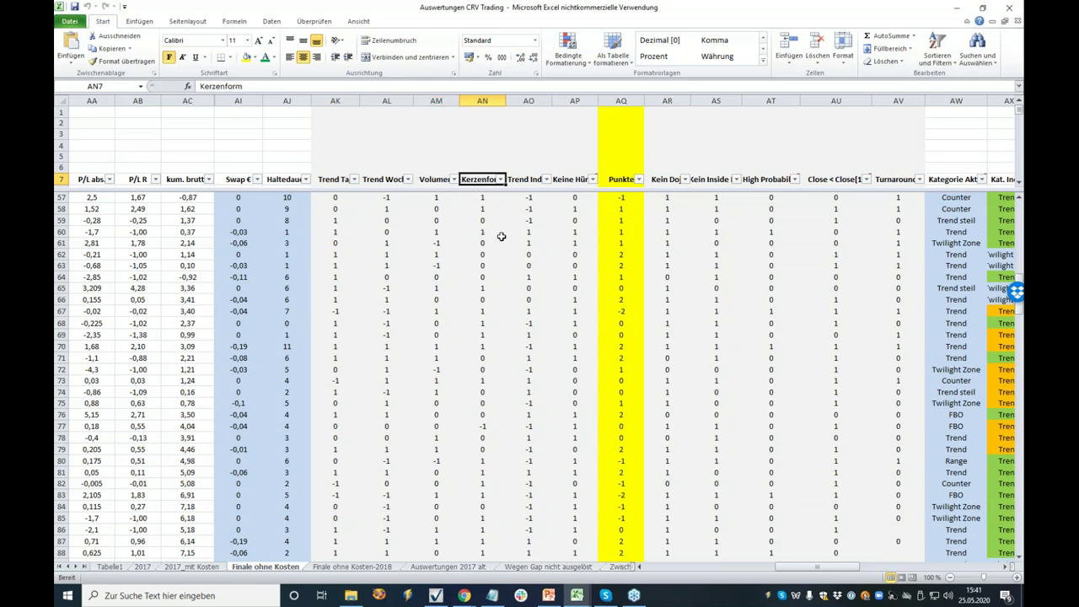
click(520, 180)
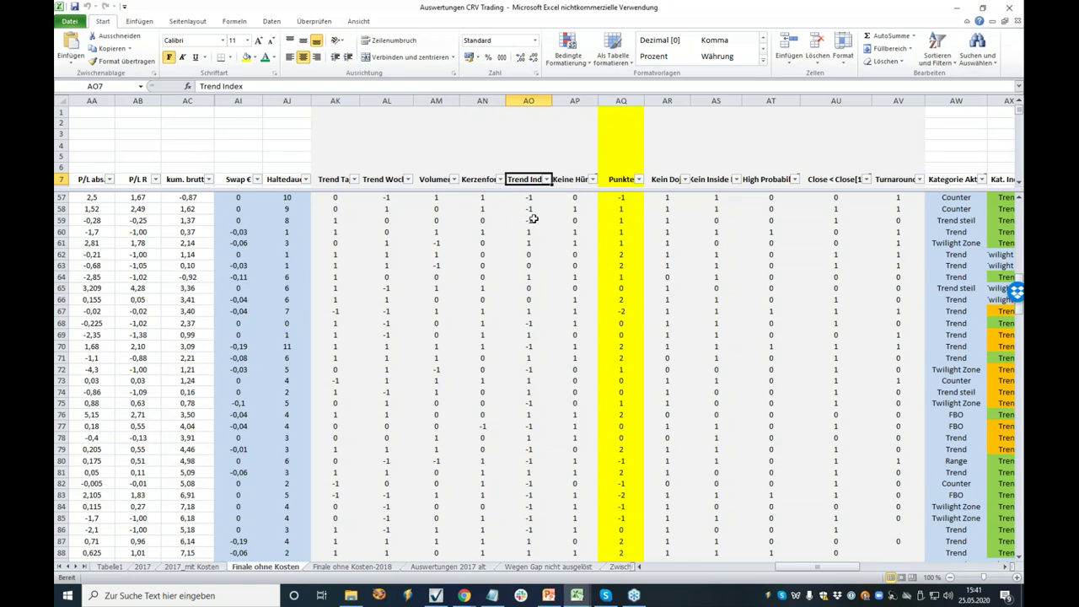
Examine row 57's ratings for Trend Index and Keine Hürde.
drag(824, 568, 847, 566)
click(61, 197)
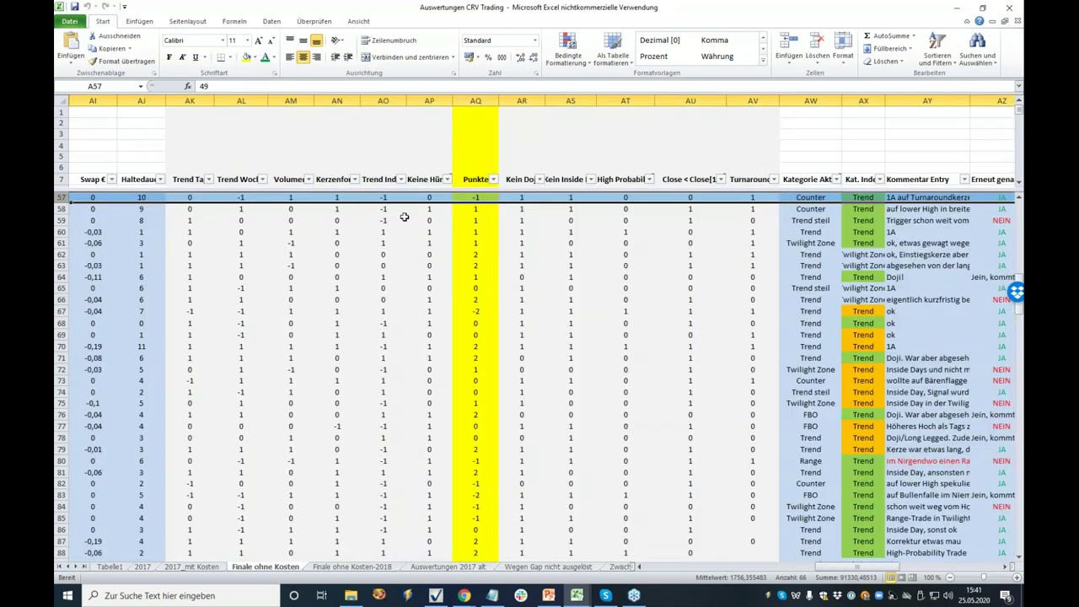
click(381, 180)
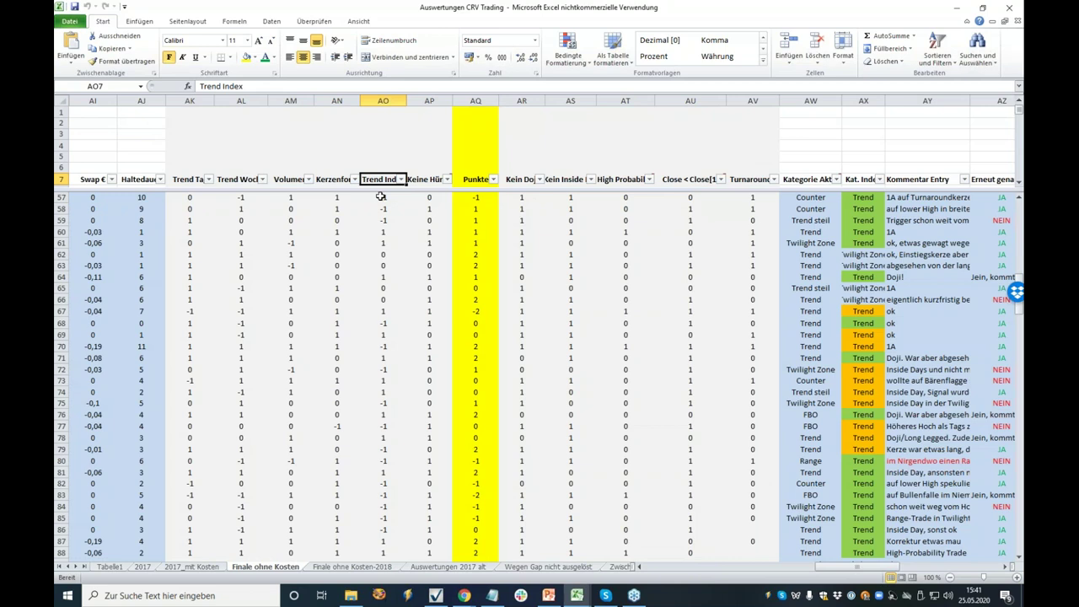
click(381, 196)
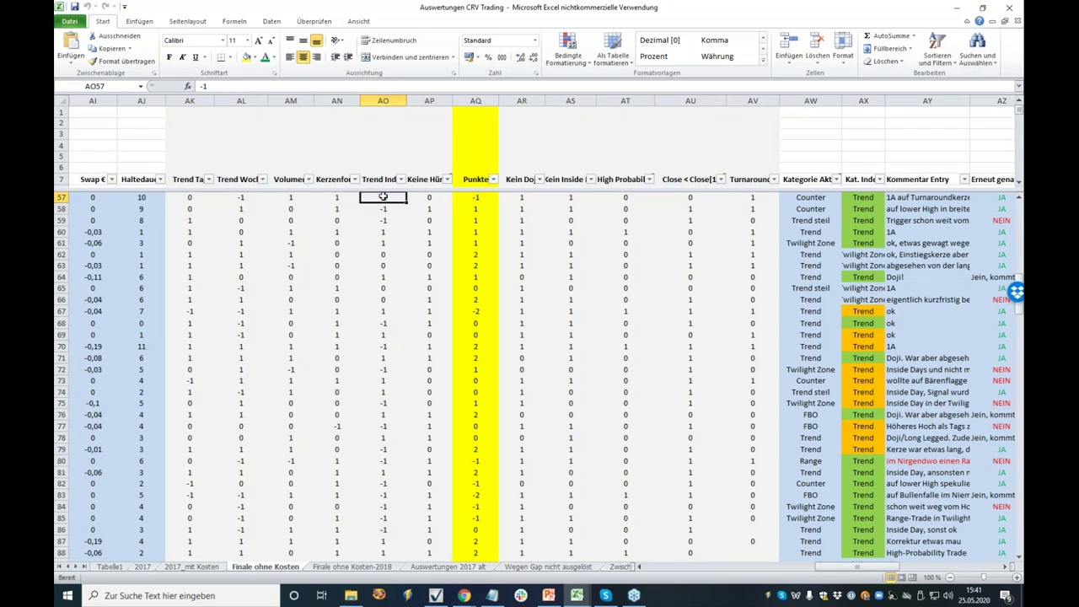
click(431, 180)
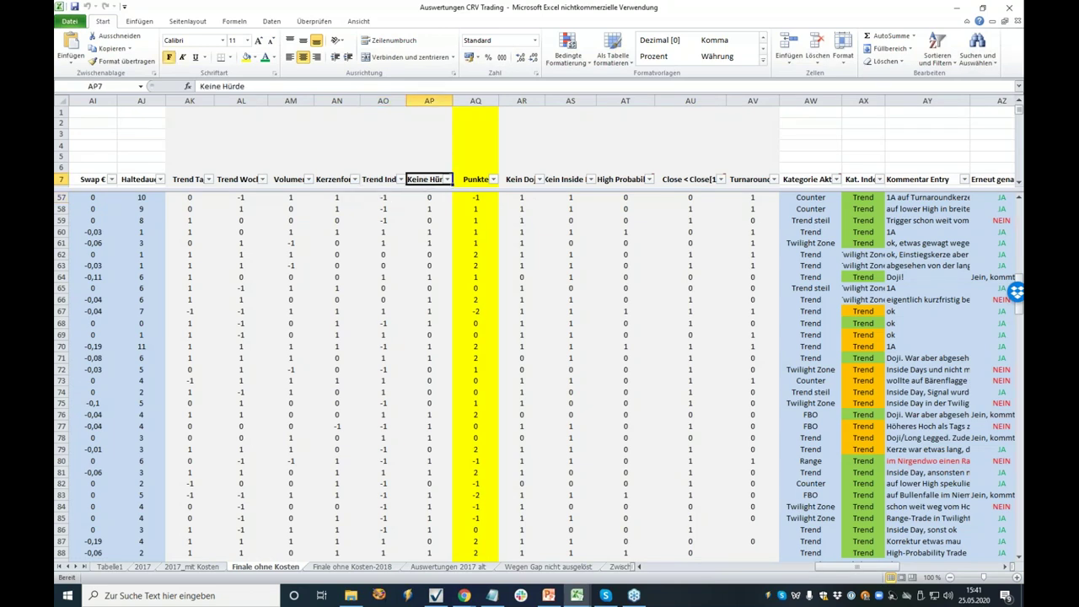
click(429, 199)
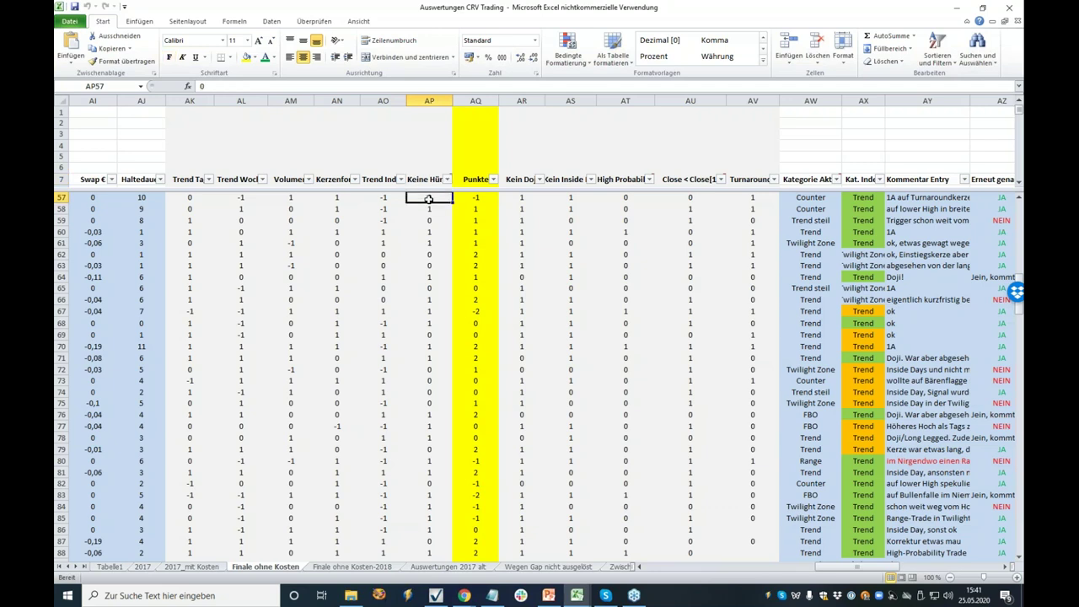
Inspect the formulas in the yellow Punkte column for rows 57 and 62 and the weekly trend rating in row 59.
click(477, 201)
click(482, 255)
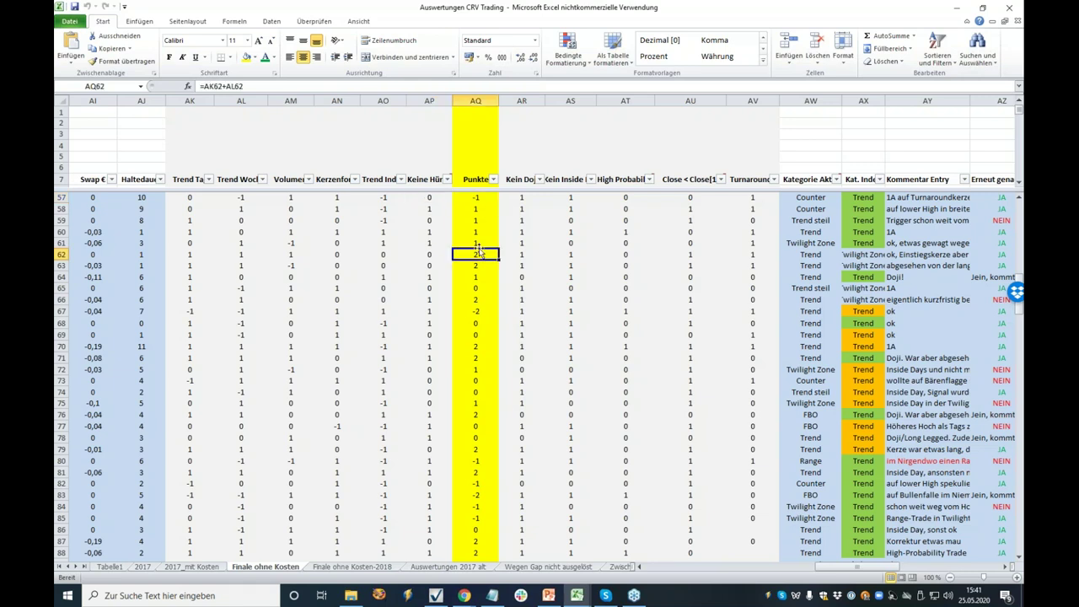
click(241, 221)
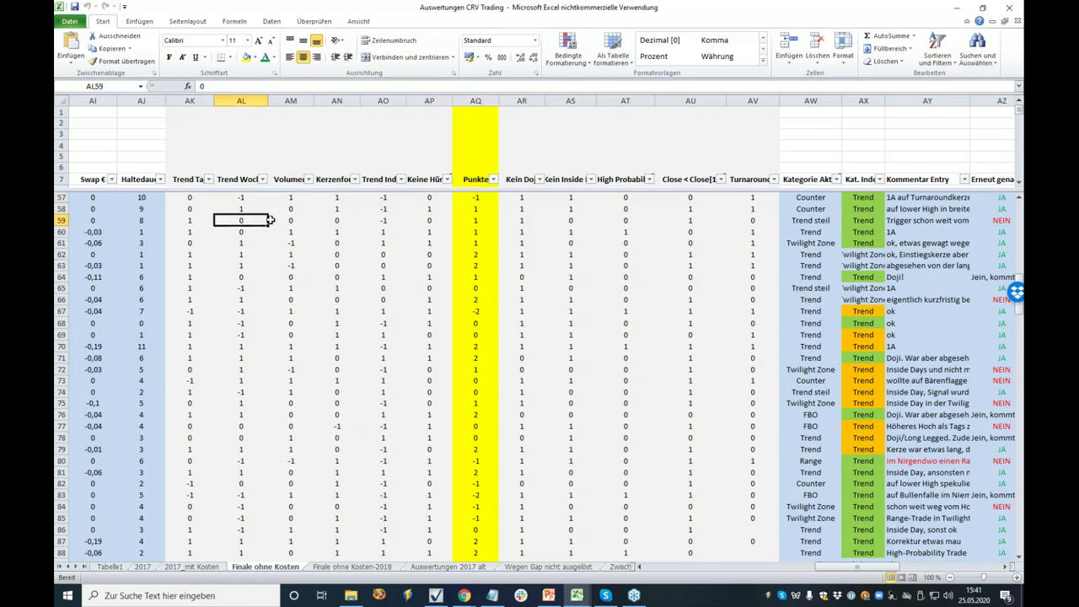
click(468, 199)
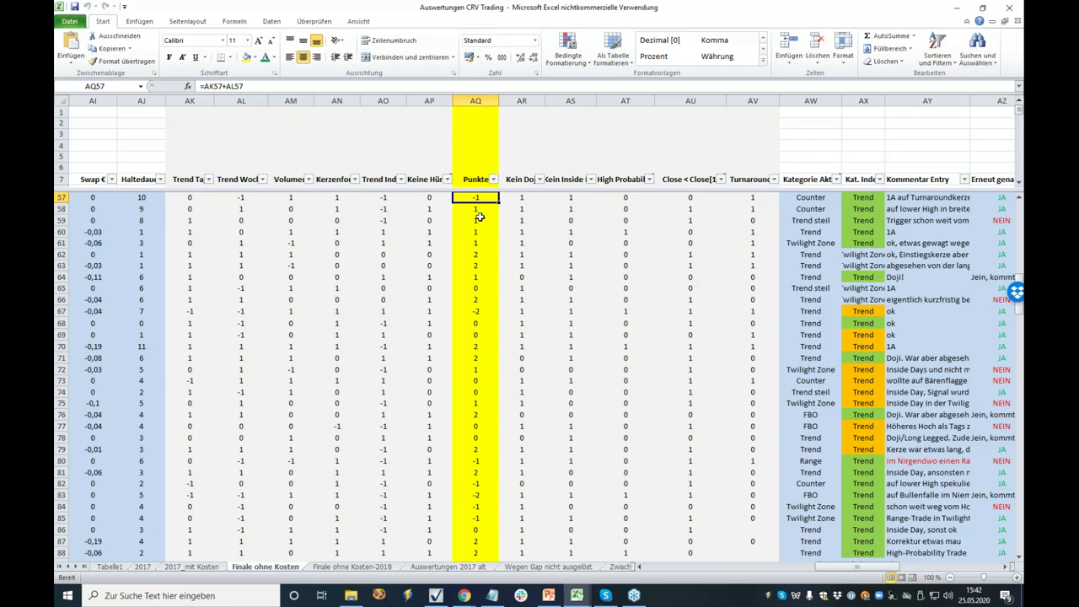
Review the additional criteria headings Kein Doji, Kein Inside Day, High Probability, Close < Close[1] and Turnaround?
click(527, 180)
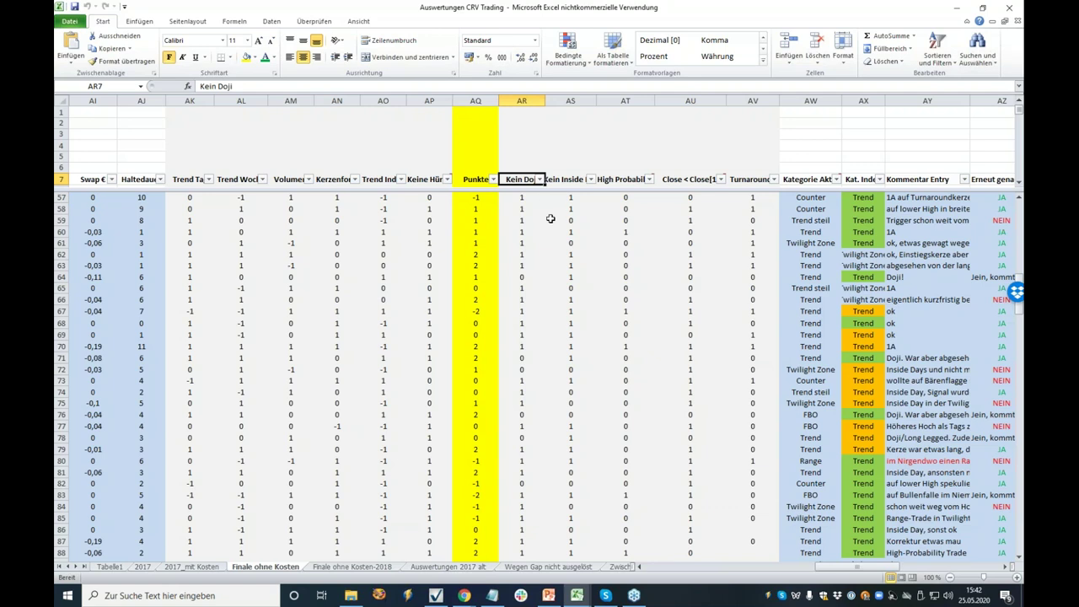
click(569, 177)
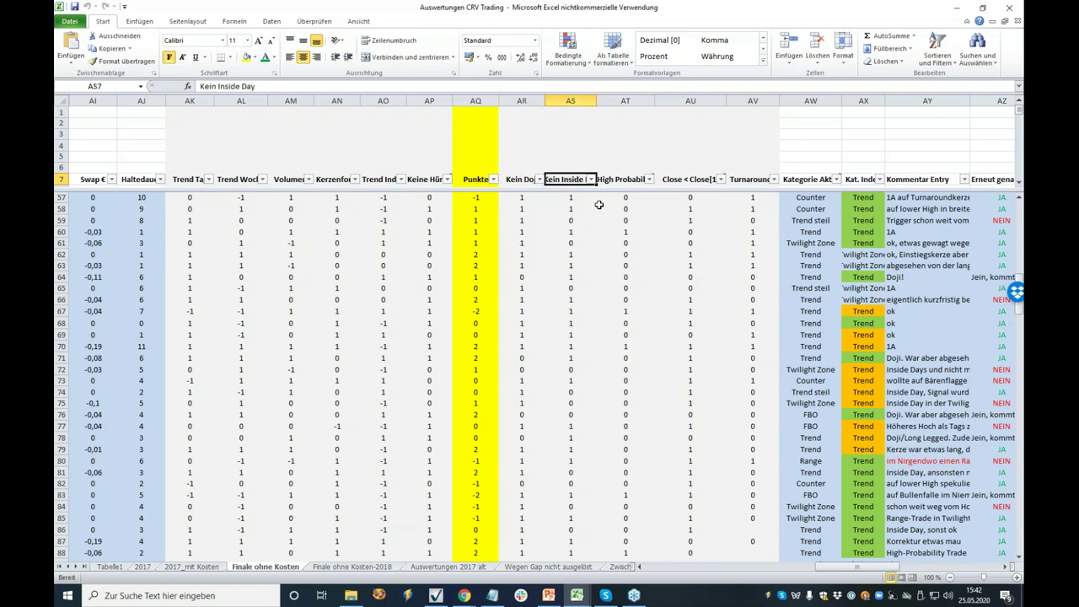
click(616, 178)
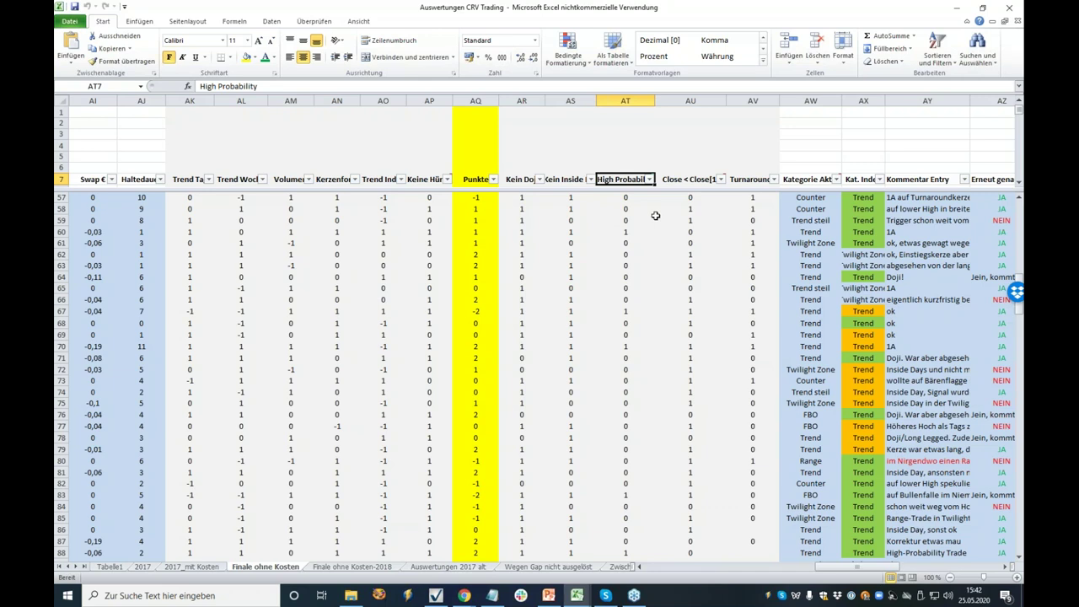
click(673, 181)
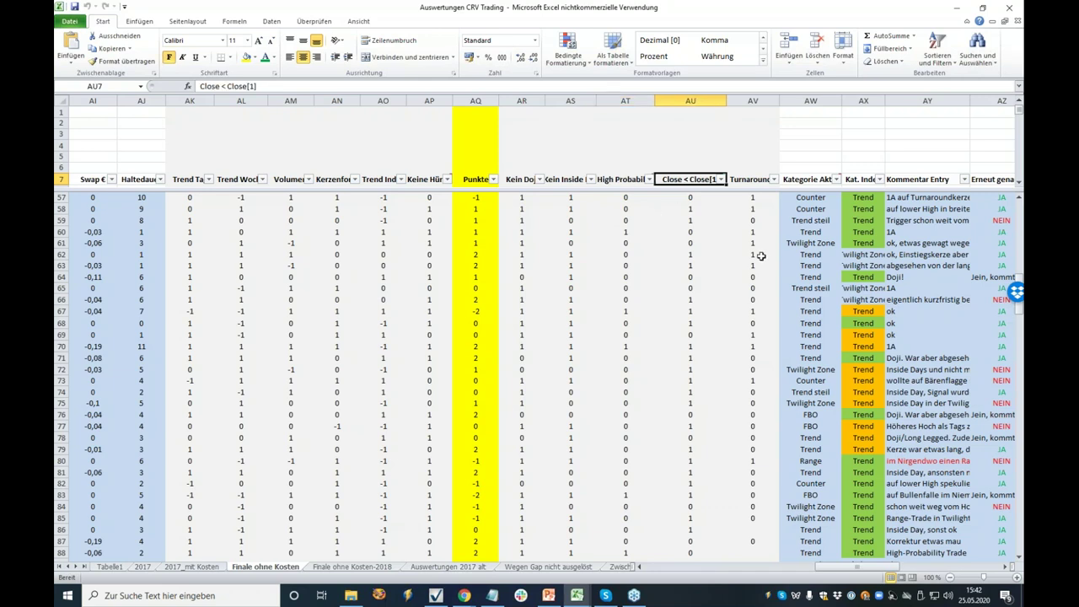
click(746, 180)
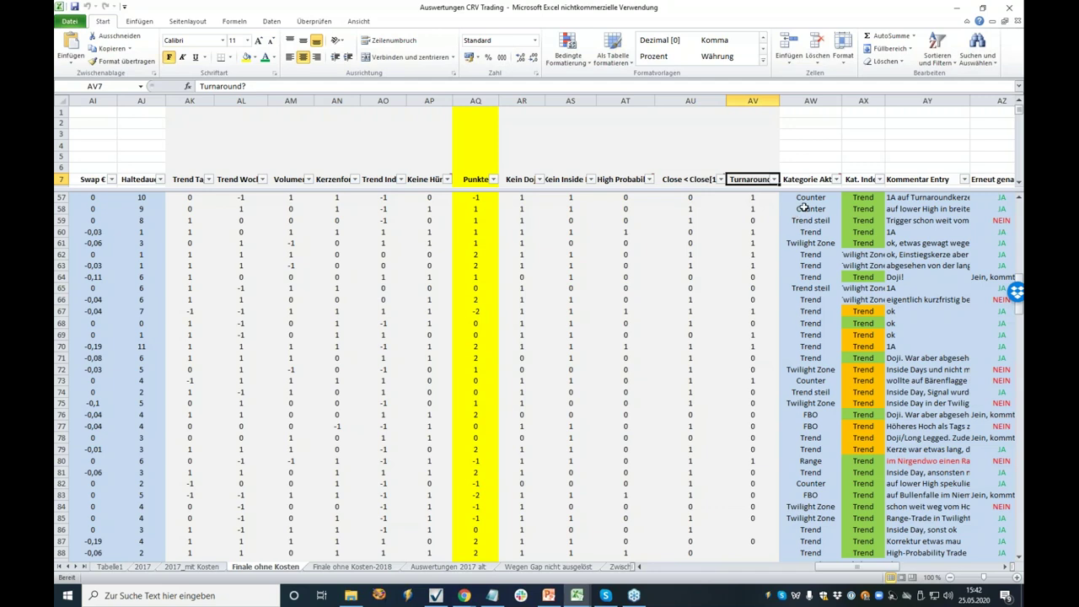
Examine the category column AW and its entries Counter, Trend, Trend steil and Twilight Zone in rows 57 to 61.
click(810, 197)
click(811, 181)
click(811, 209)
click(815, 232)
click(813, 211)
click(811, 197)
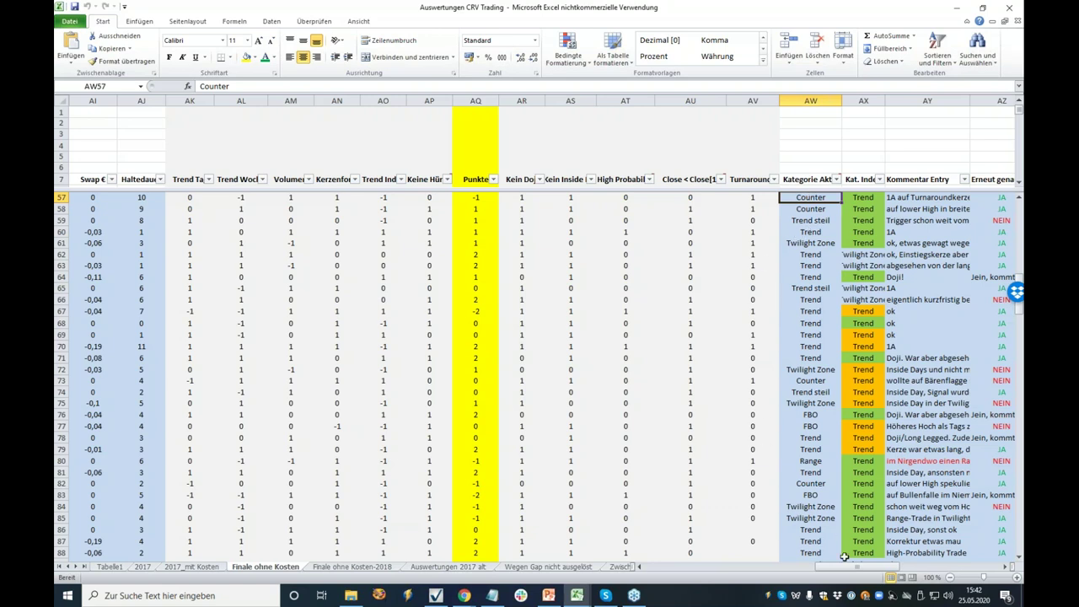
click(813, 221)
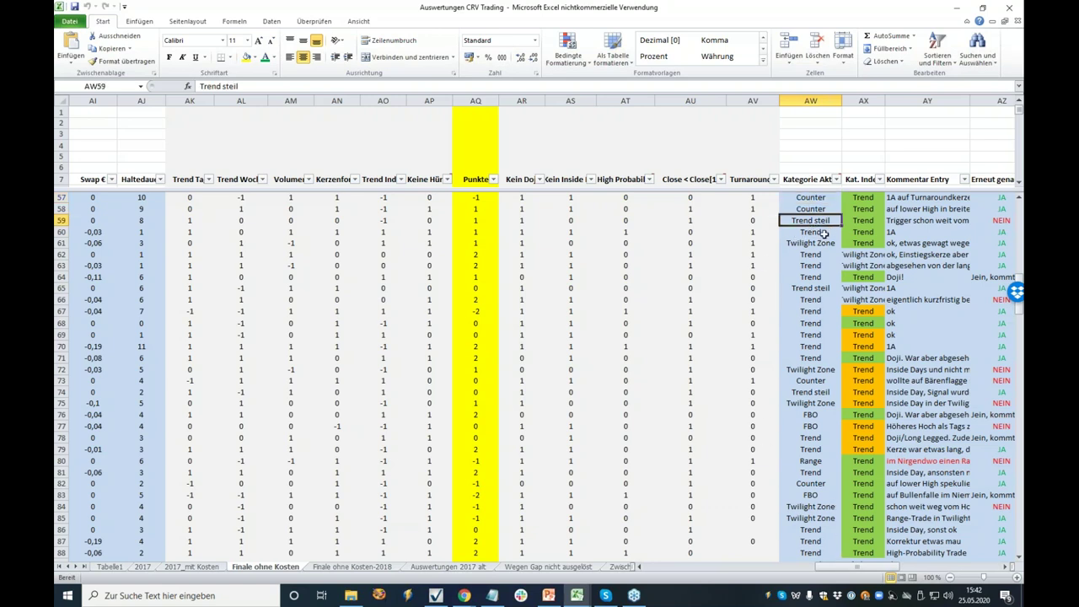
click(806, 244)
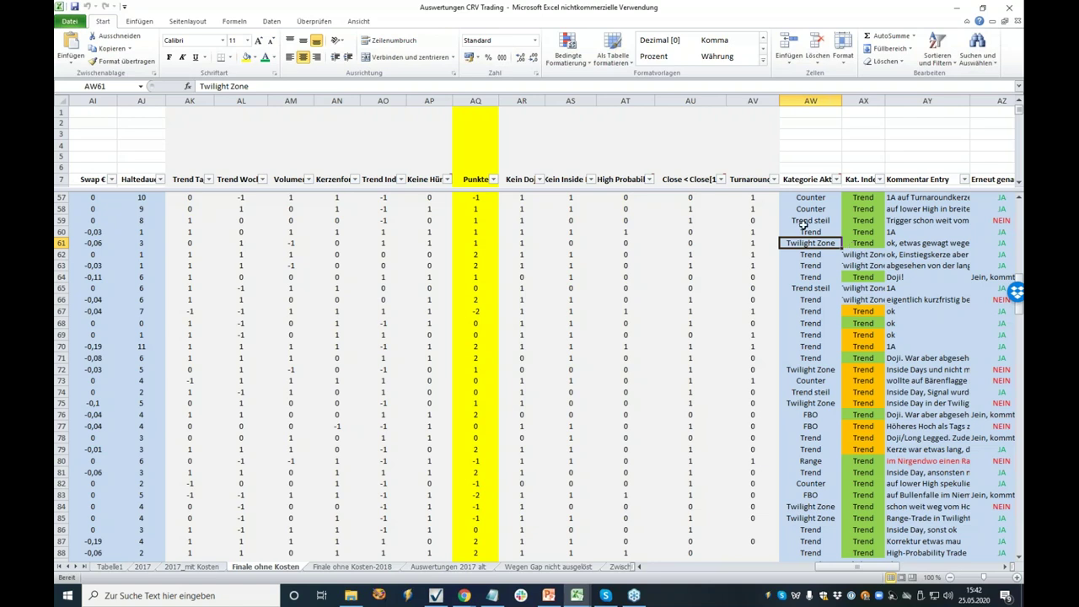
Review the index category heading and the entry review headings Kommentar Entry, Erneut genauso? and Fehler Entry.
drag(866, 571, 881, 572)
click(477, 179)
click(531, 180)
click(620, 180)
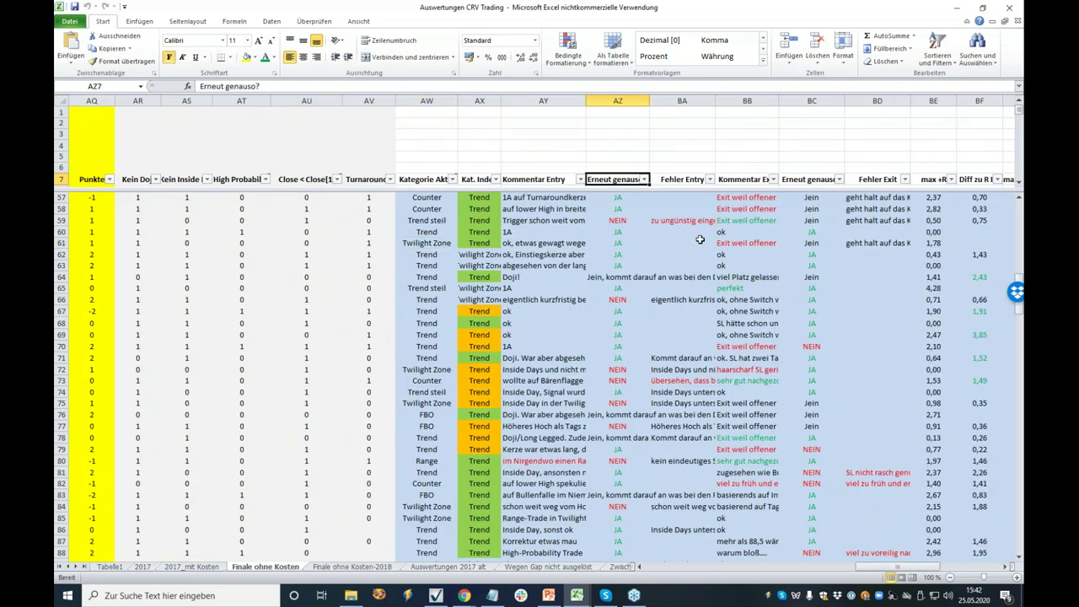
click(686, 178)
Examine the exit comment and exit Erneut genauso columns, reading row 61's full comment and its repeat rating.
click(743, 180)
click(796, 181)
click(744, 243)
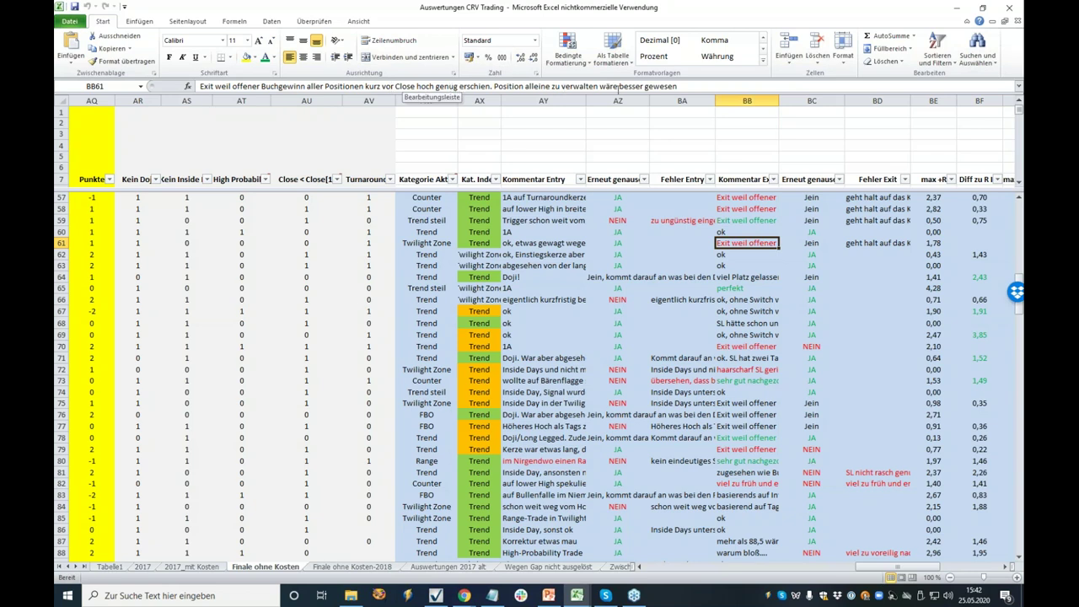
click(811, 244)
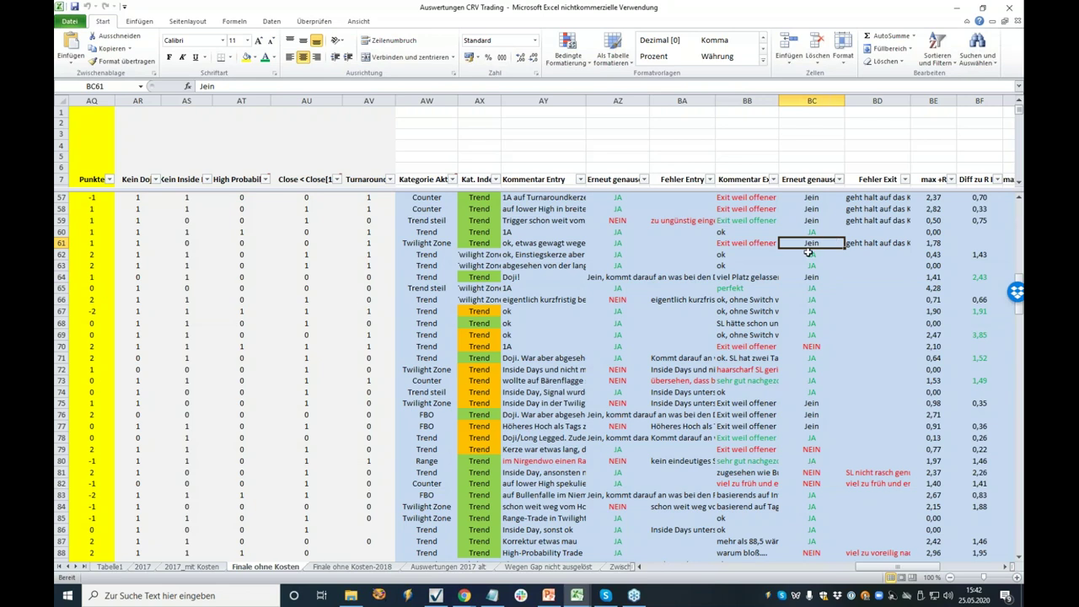
Review the Fehler Exit column and the result headings max +R, 0,5R Exit, 1R Exit and max +R an Tag.
click(866, 243)
click(873, 181)
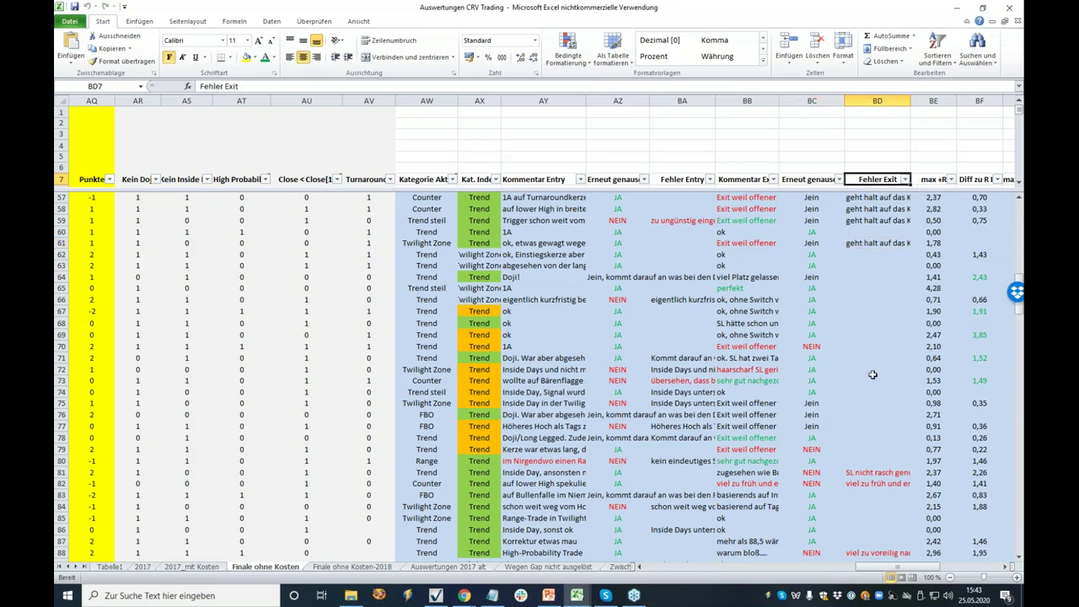
scroll(875, 576, right, 5)
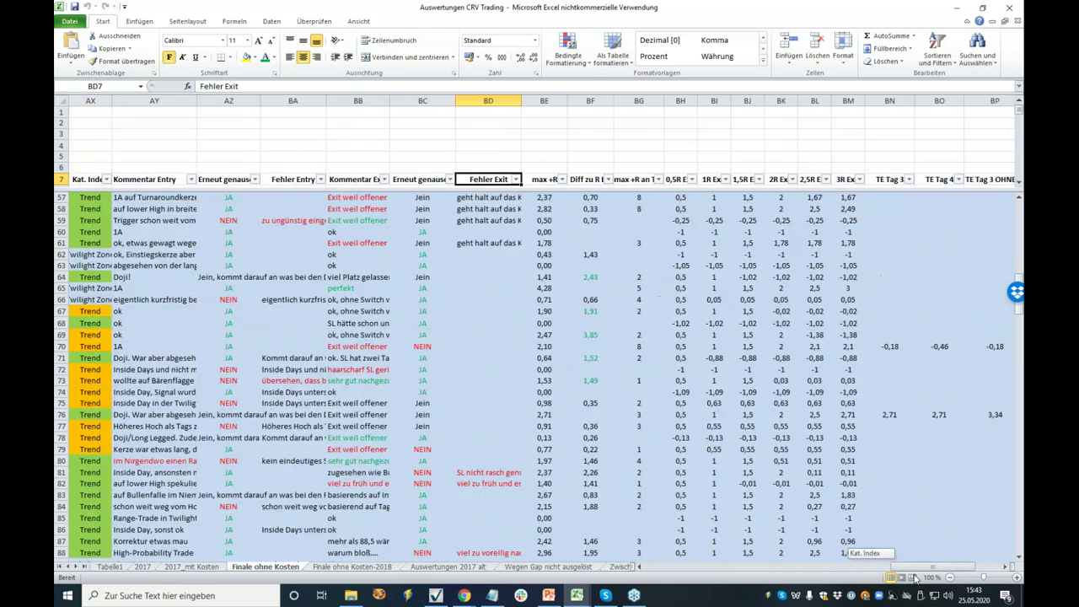
click(290, 179)
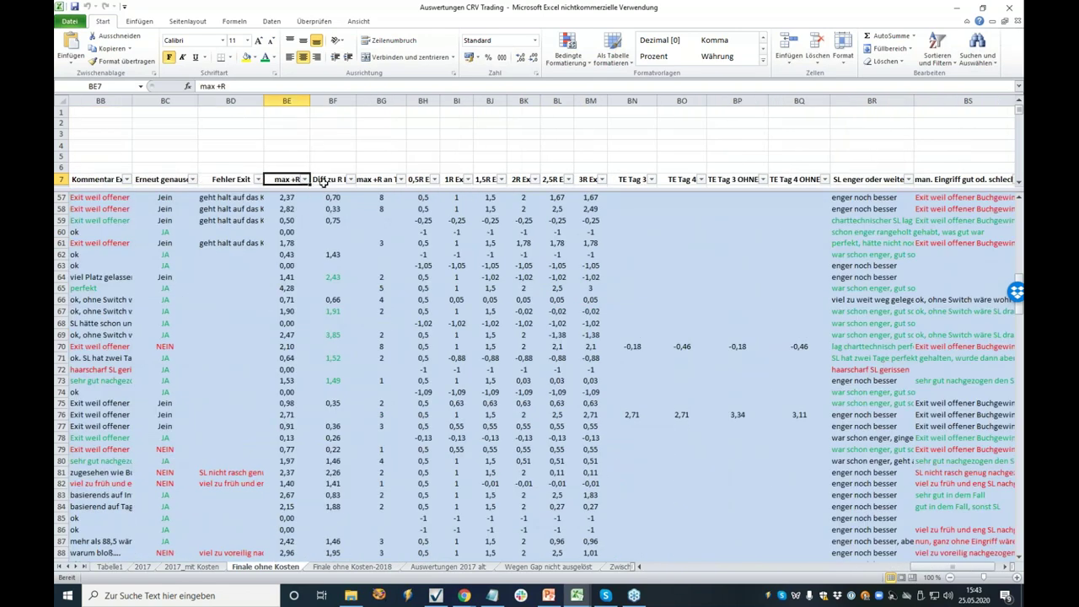
click(421, 182)
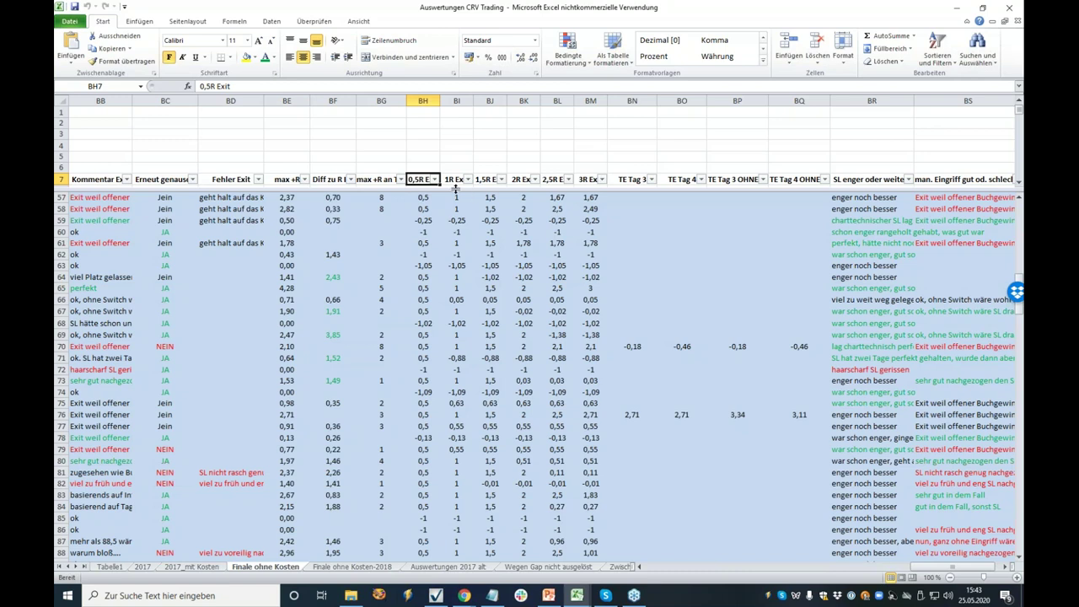
click(452, 182)
click(390, 185)
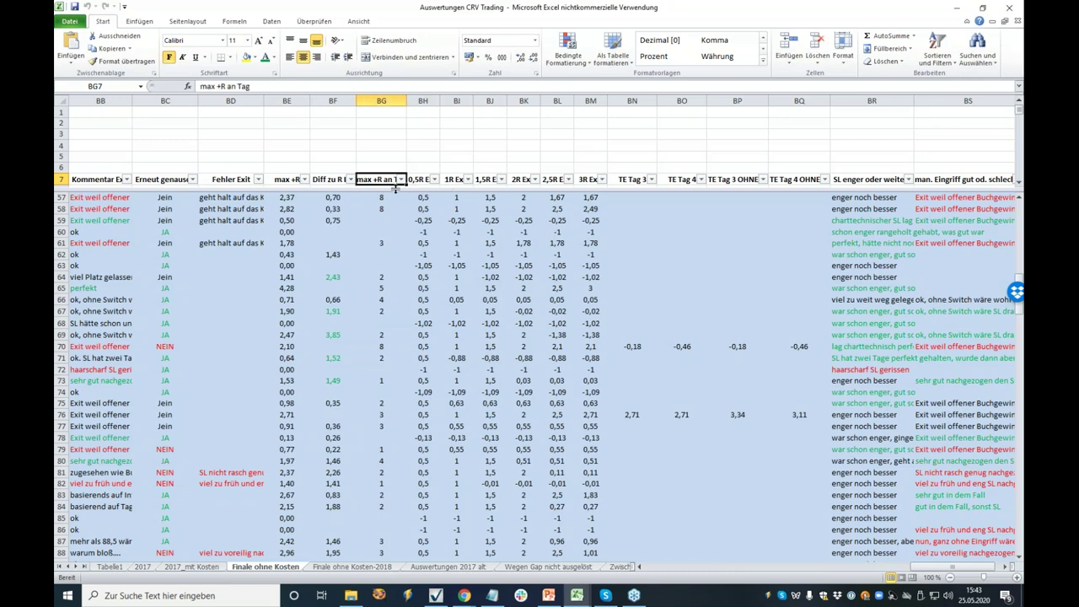
Review the headings on stop-loss distance, manual intervention and the TE Tag 3 and TE Tag 4 time exits, including TE Tag 3 OHNE PT.
click(882, 181)
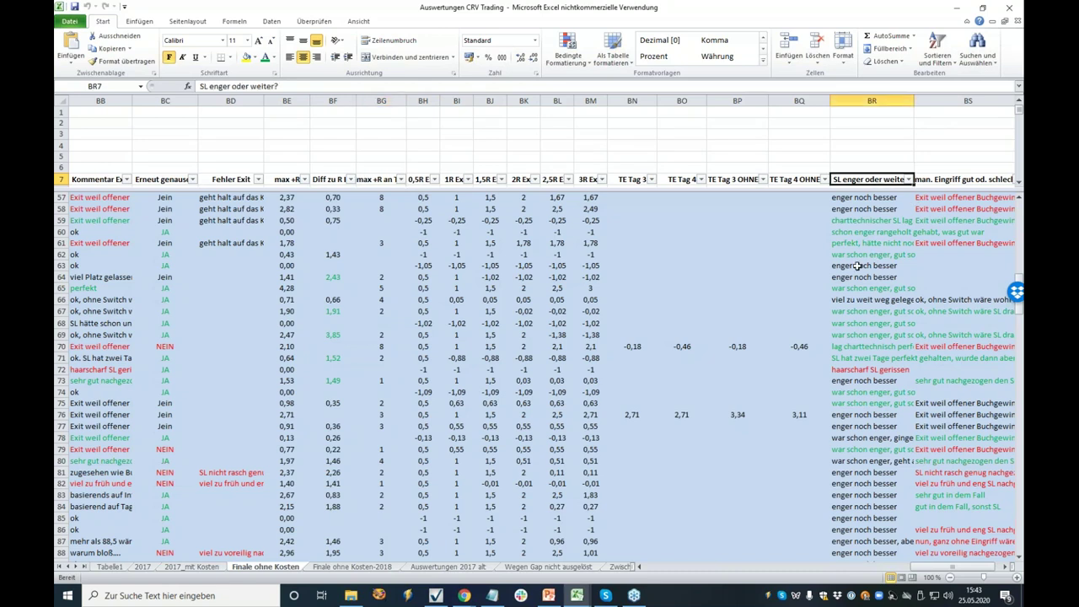
scroll(931, 569, right, 1)
click(905, 181)
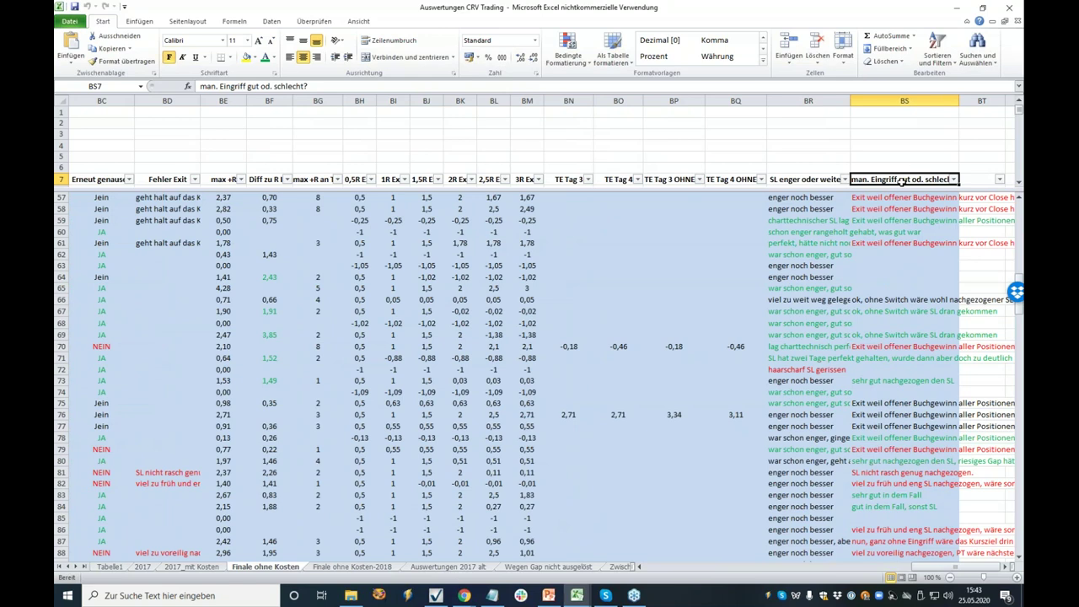
click(457, 180)
click(563, 180)
click(616, 179)
click(662, 180)
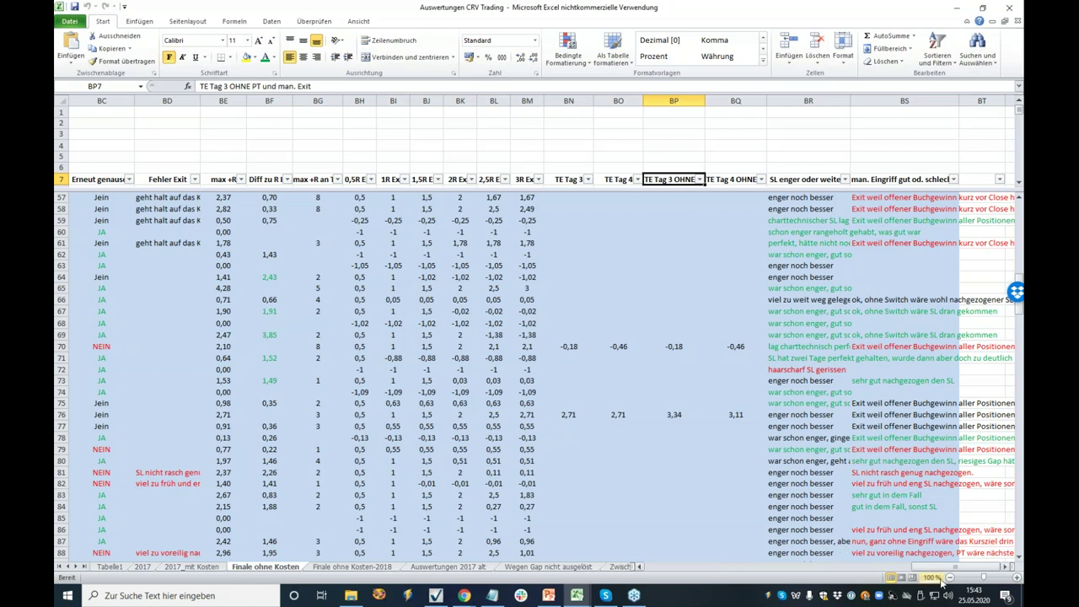
Examine the "max R untersucht" table below the journal, comparing the average R for days 3 and 4.
drag(941, 572, 657, 572)
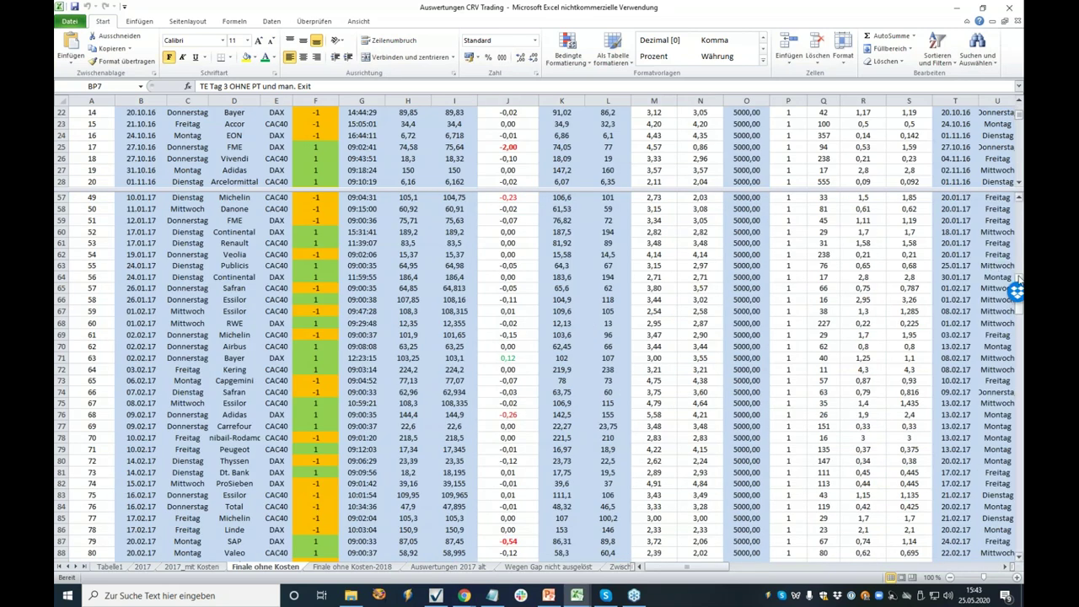
scroll(1018, 280, down, 20)
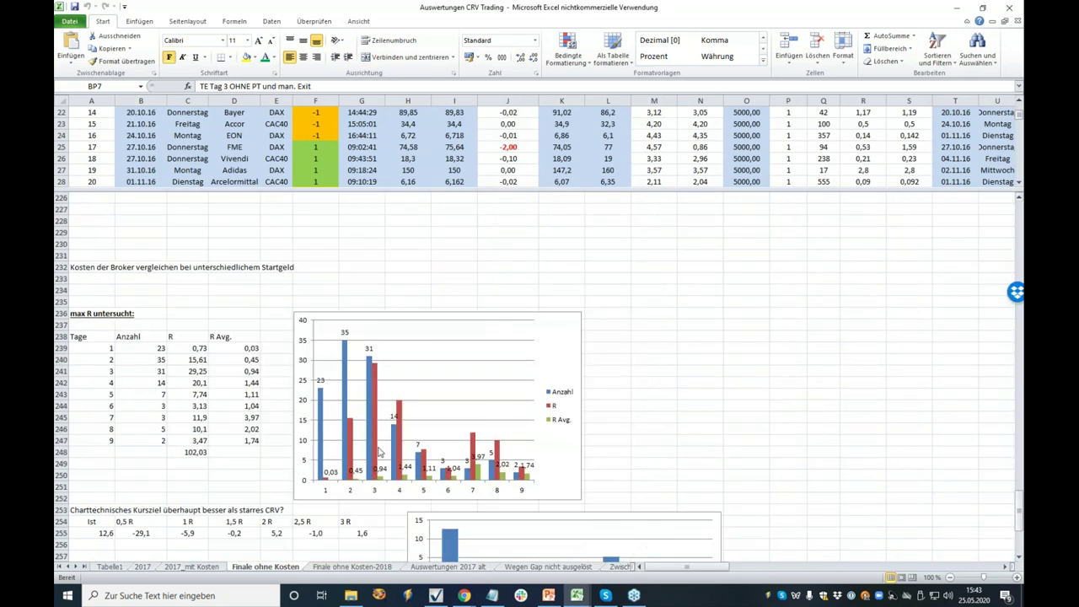
mouse_move(379, 452)
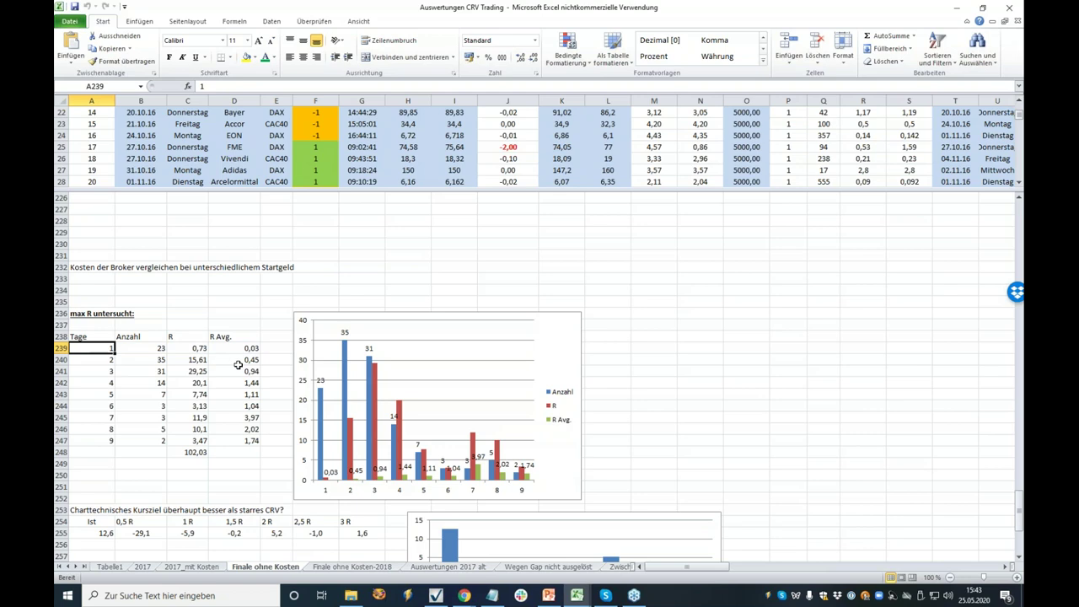
click(229, 371)
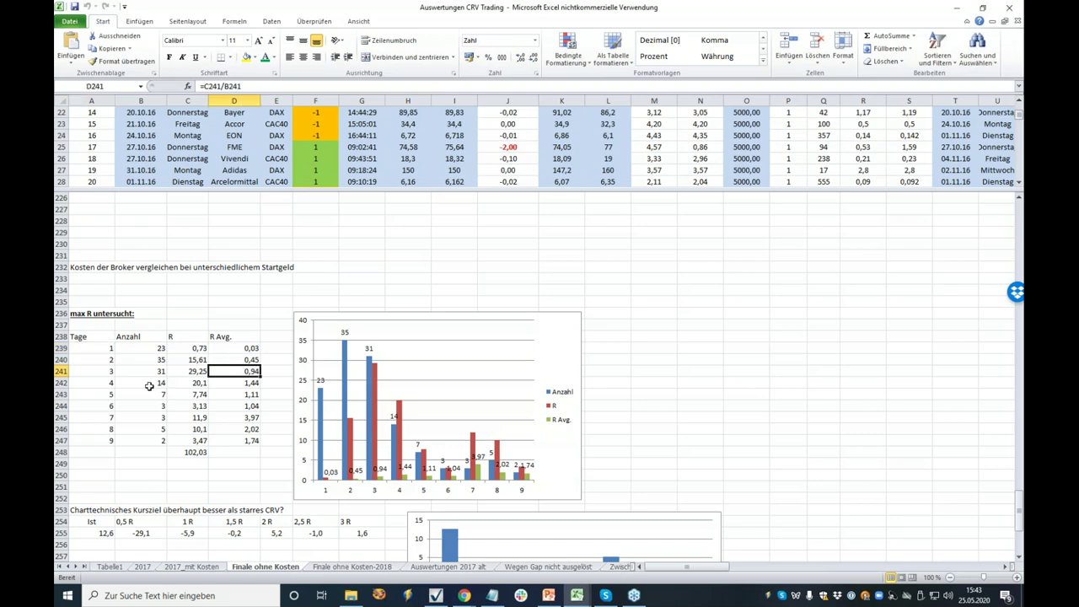
click(60, 382)
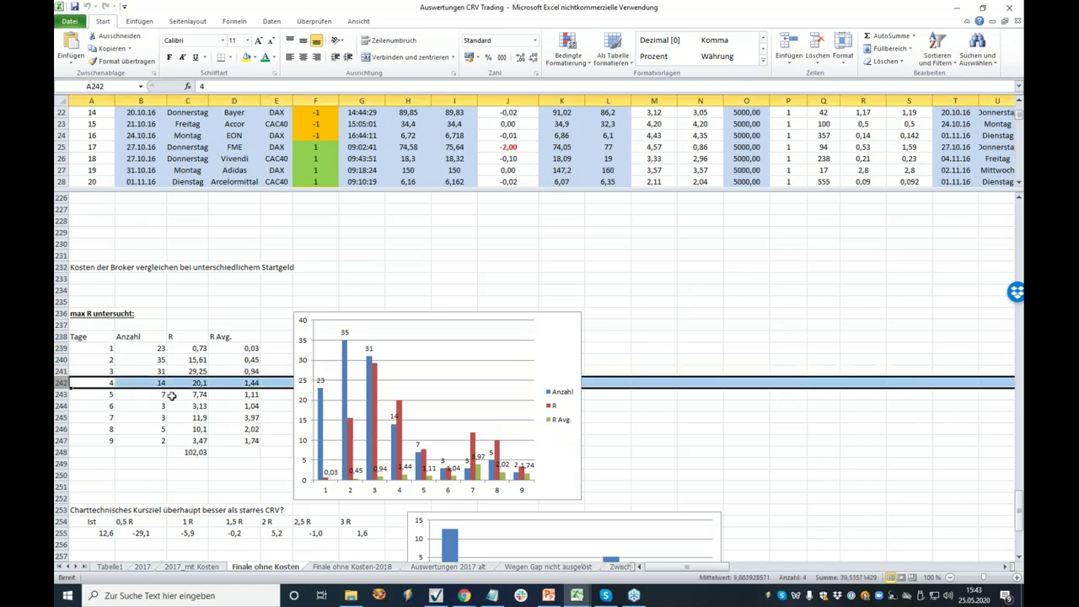
click(242, 383)
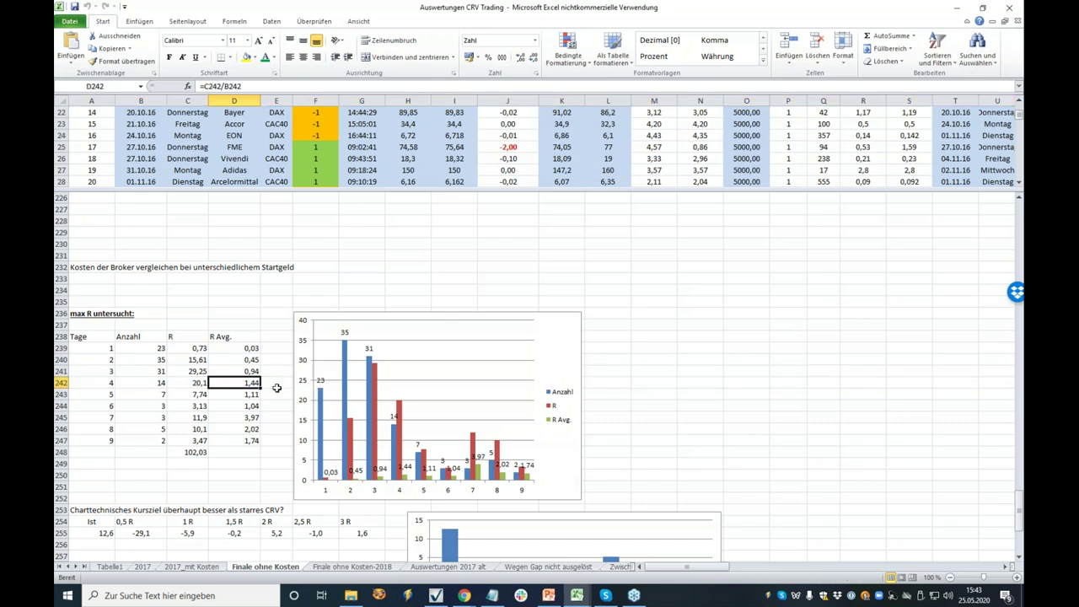
Recheck the R Avg. heading and the complete day 4 row of the "max R untersucht" table.
click(247, 392)
click(230, 338)
click(230, 382)
click(61, 382)
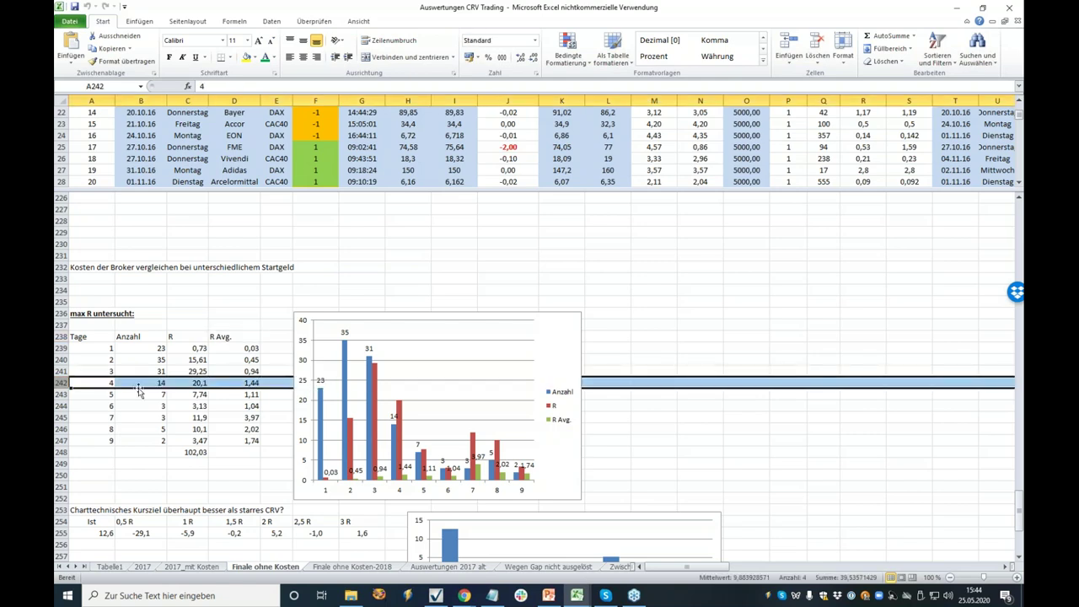
click(242, 384)
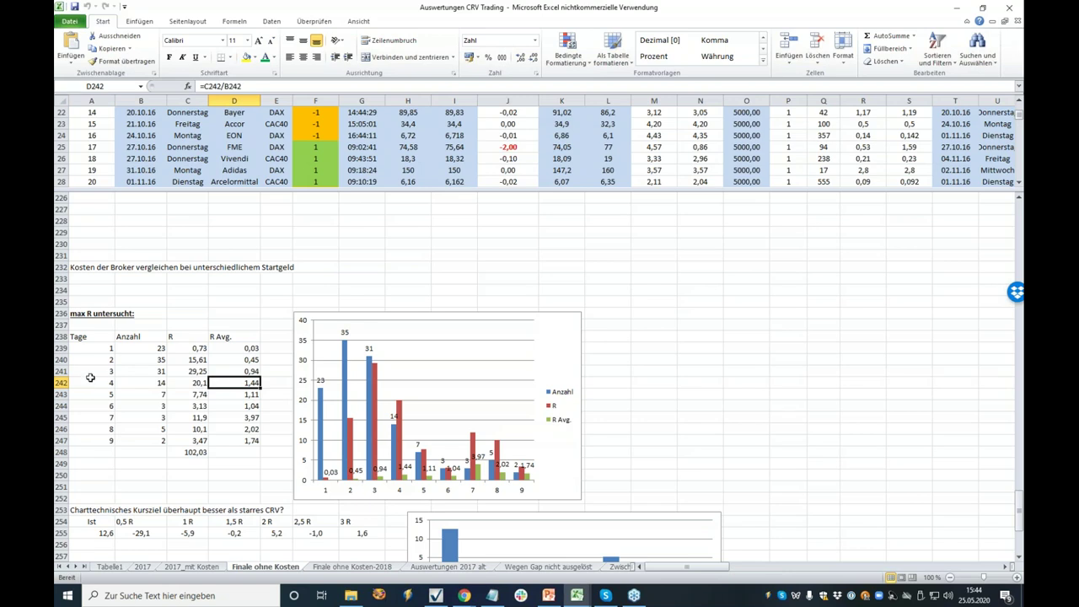
Examine the chart comparing the chart-based price target with fixed 0,5 R to 3 R exits, and return to the trade rows.
scroll(517, 385, up, 3)
scroll(498, 392, down, 10)
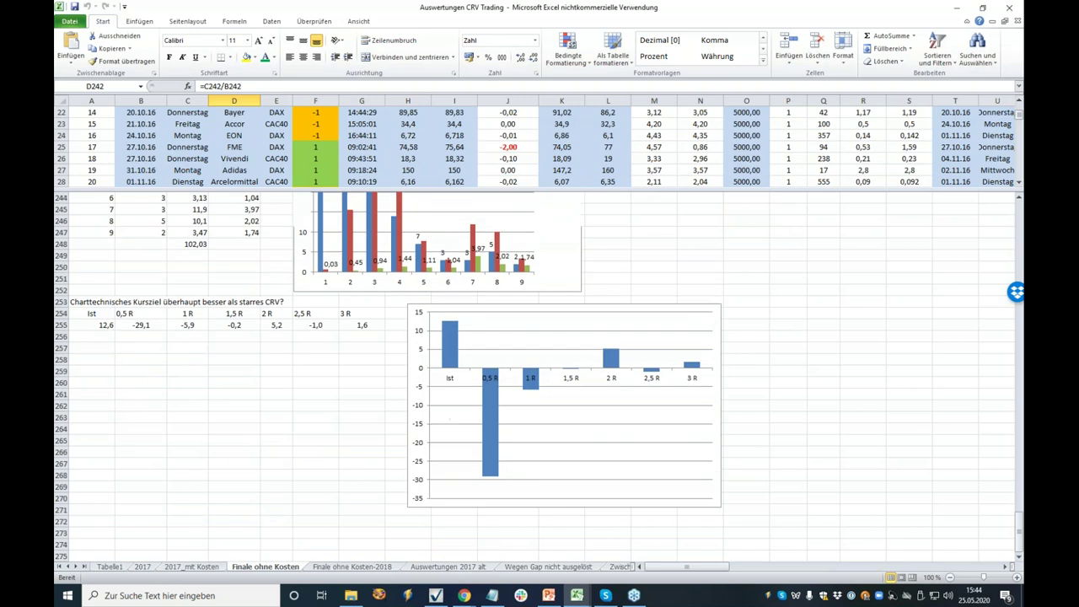
scroll(497, 391, up, 5)
mouse_move(494, 398)
drag(1020, 509, 1020, 278)
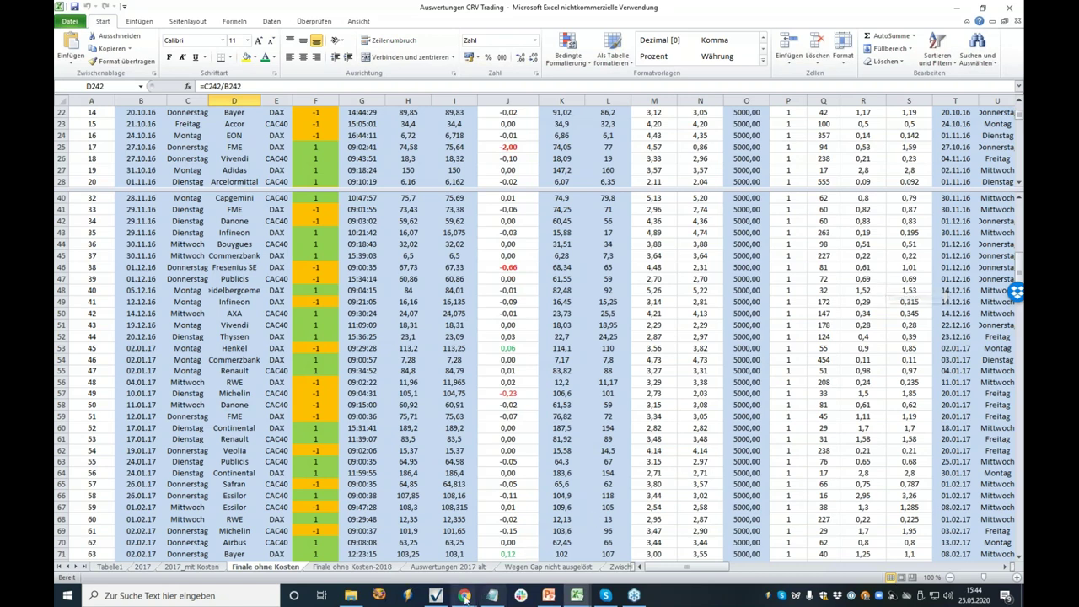
Switch to Chrome and bring up the Smartes Trading homepage.
mouse_move(464, 594)
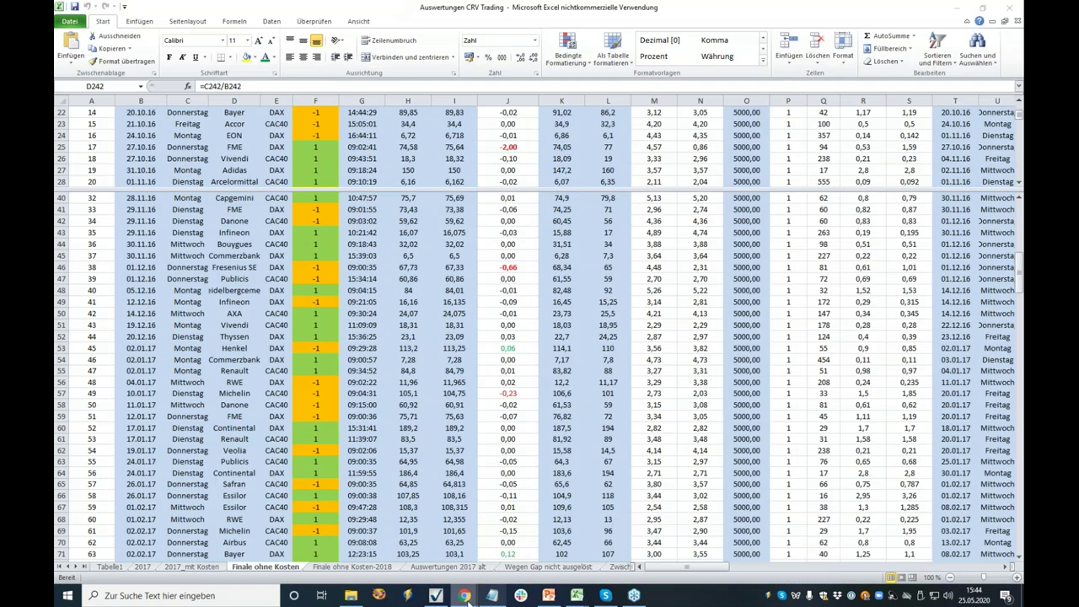
click(519, 567)
click(396, 9)
click(531, 9)
click(396, 9)
click(103, 9)
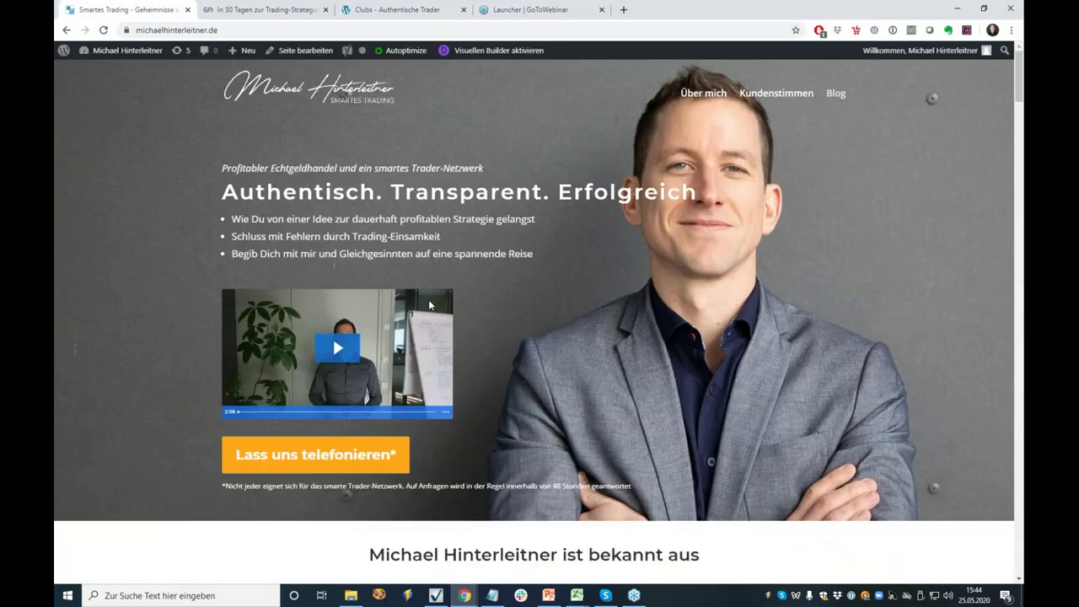
Look through the homepage's free newsletter sign-up form and the bonus eBook section on the Trendfolgestrategie.
scroll(429, 305, down, 15)
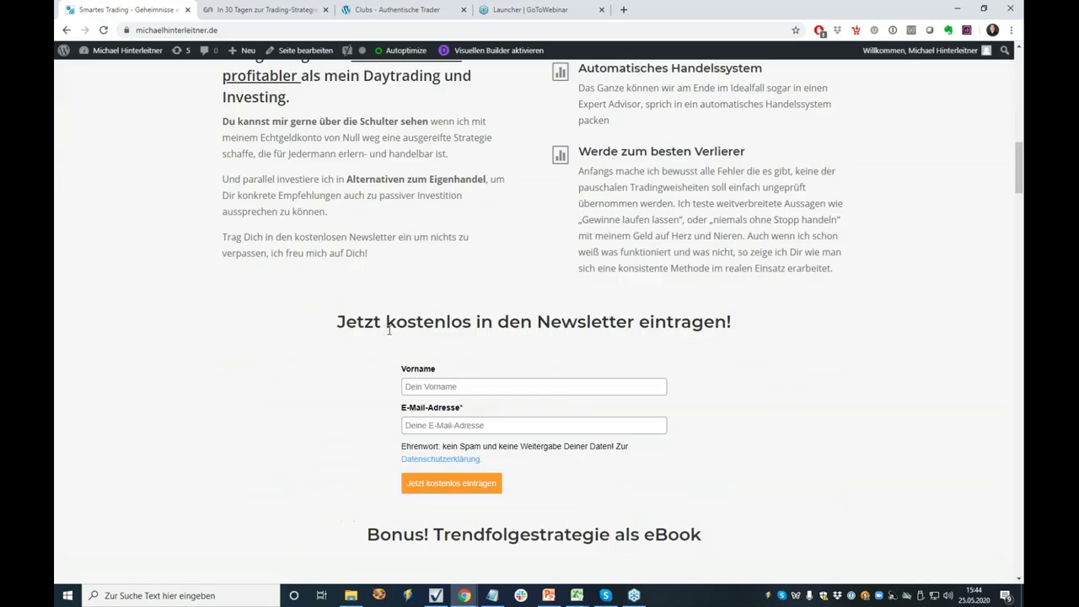
drag(389, 329, 364, 321)
drag(498, 317, 713, 321)
scroll(654, 414, down, 5)
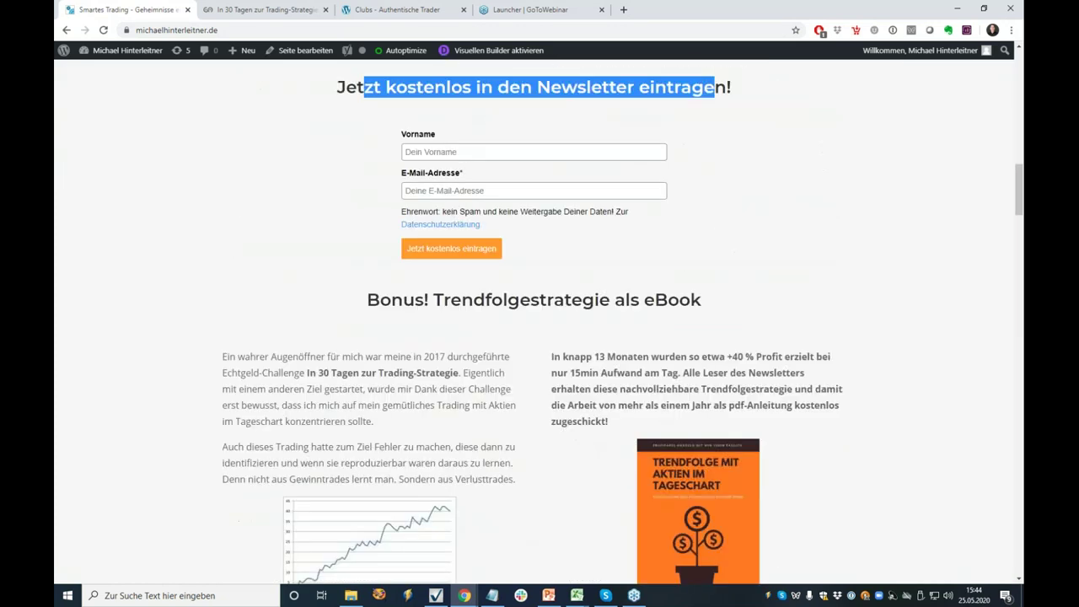
scroll(640, 291, up, 1)
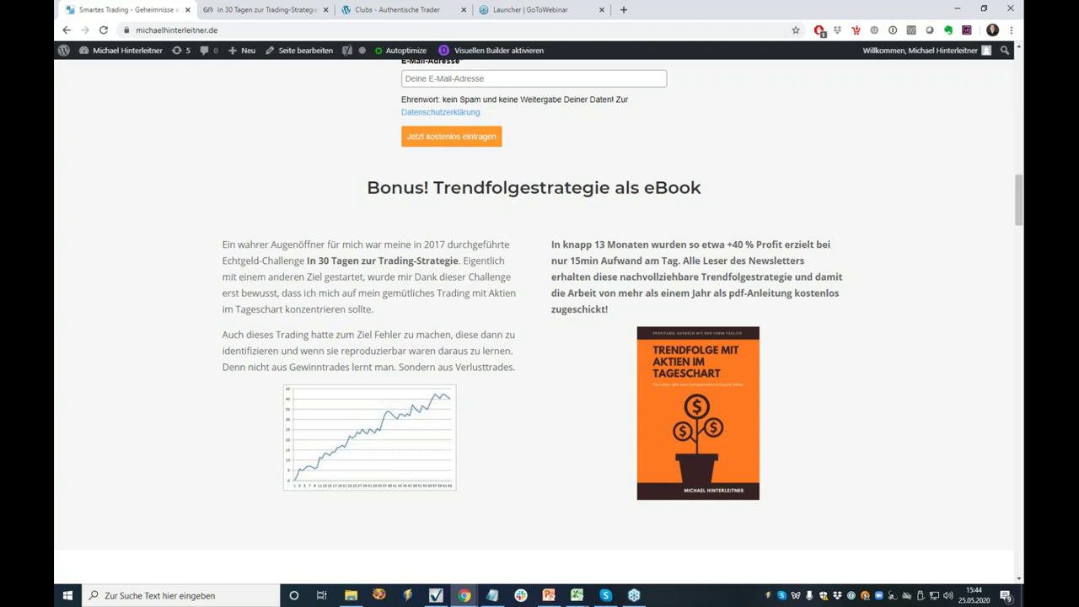
scroll(555, 273, up, 10)
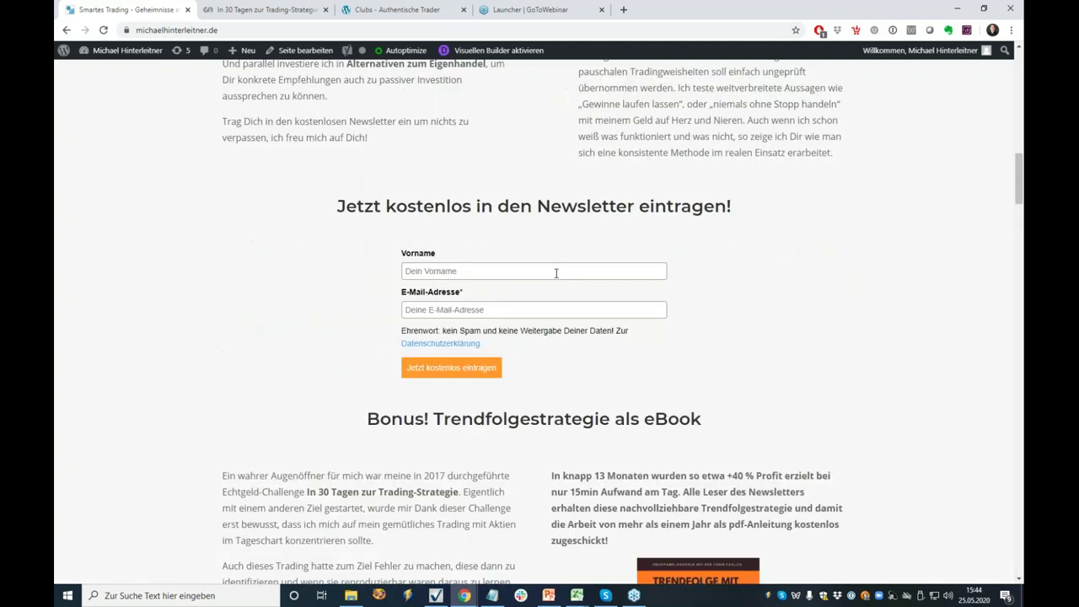
scroll(555, 273, up, 4)
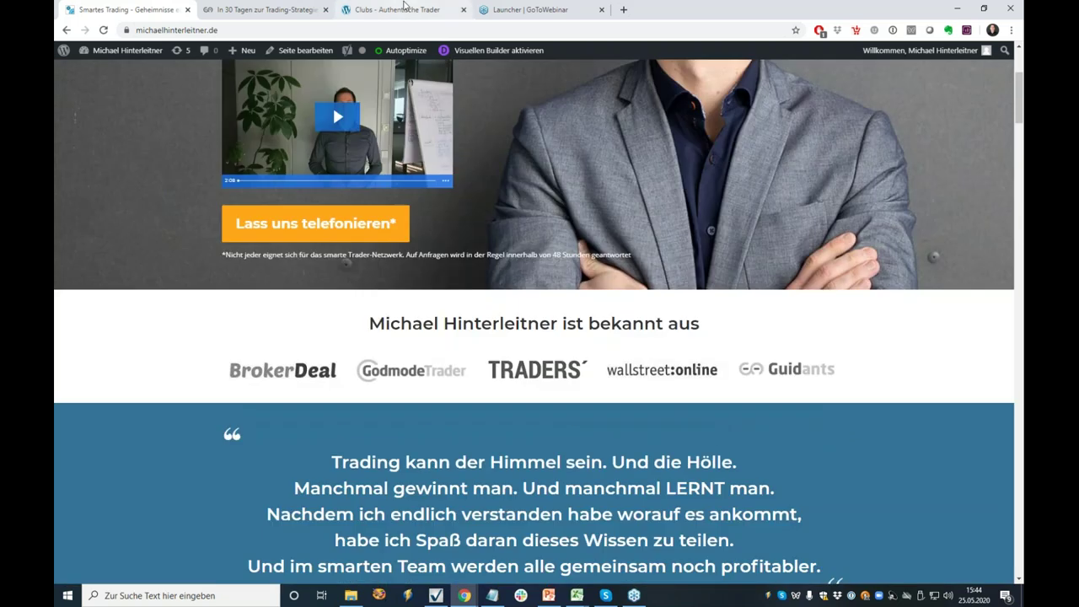
View the Authentische Trader club directory, and switch to the file manager window showing the Webinare und Livecalls folder.
click(401, 12)
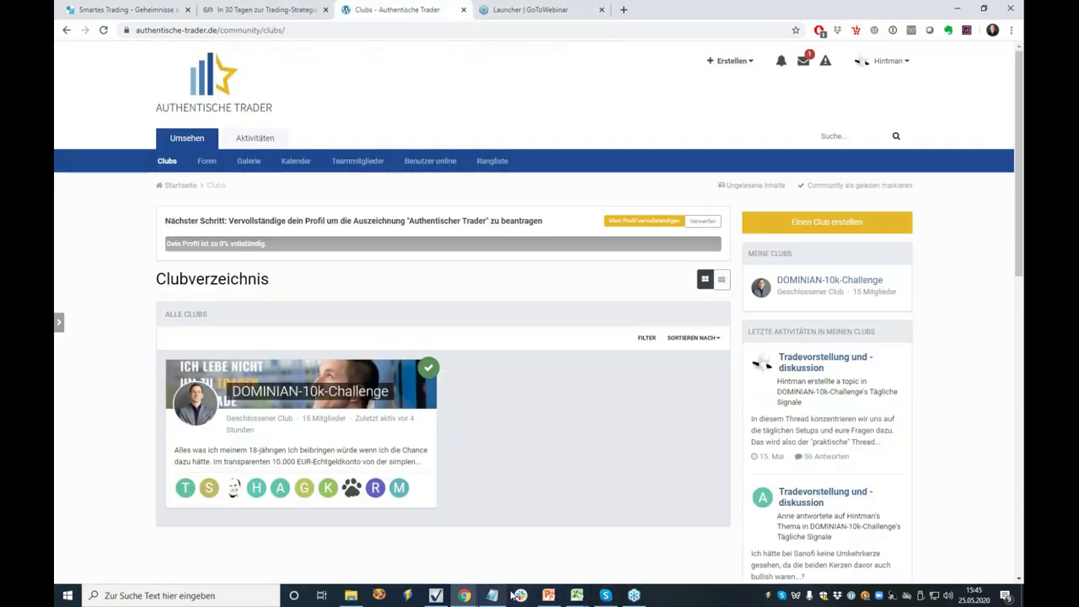
click(549, 595)
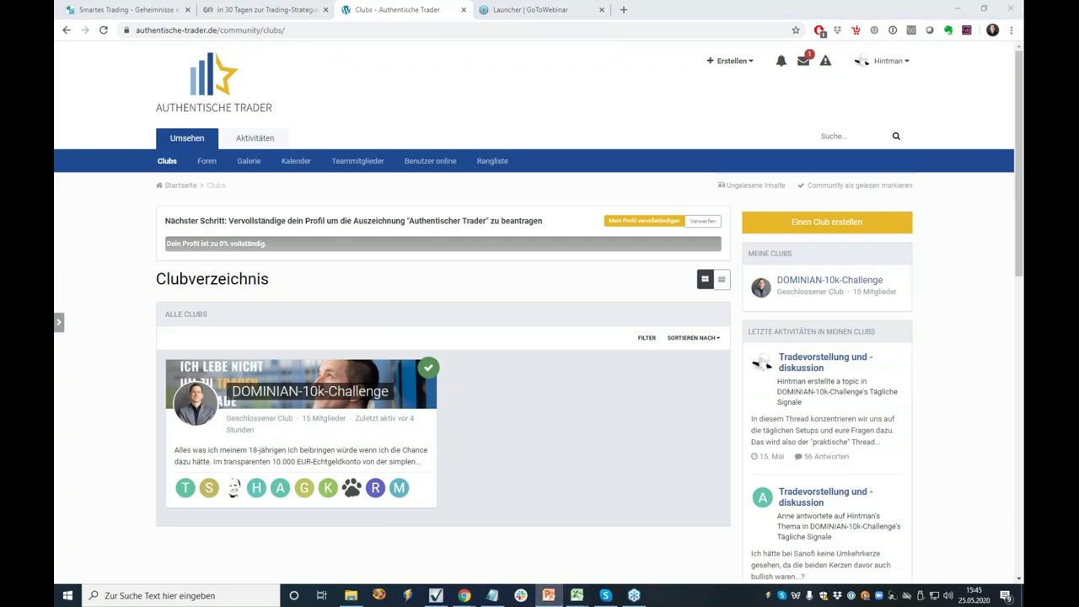
key(alt+Tab)
key(alt+Tab)
key(alt+Tab)
key(alt+Tab)
key(alt+Tab)
key(alt+Tab)
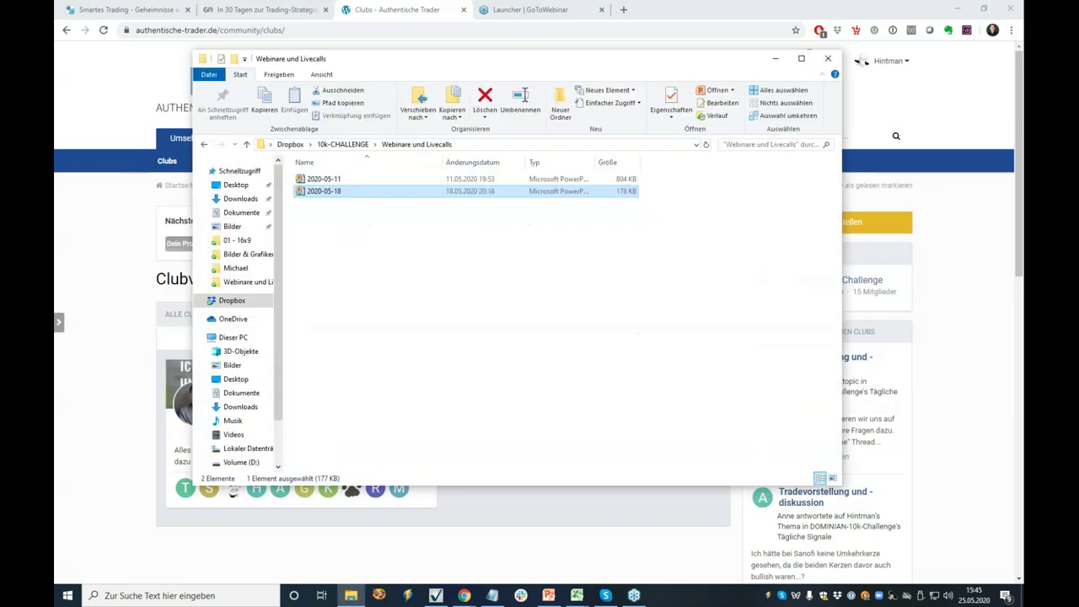
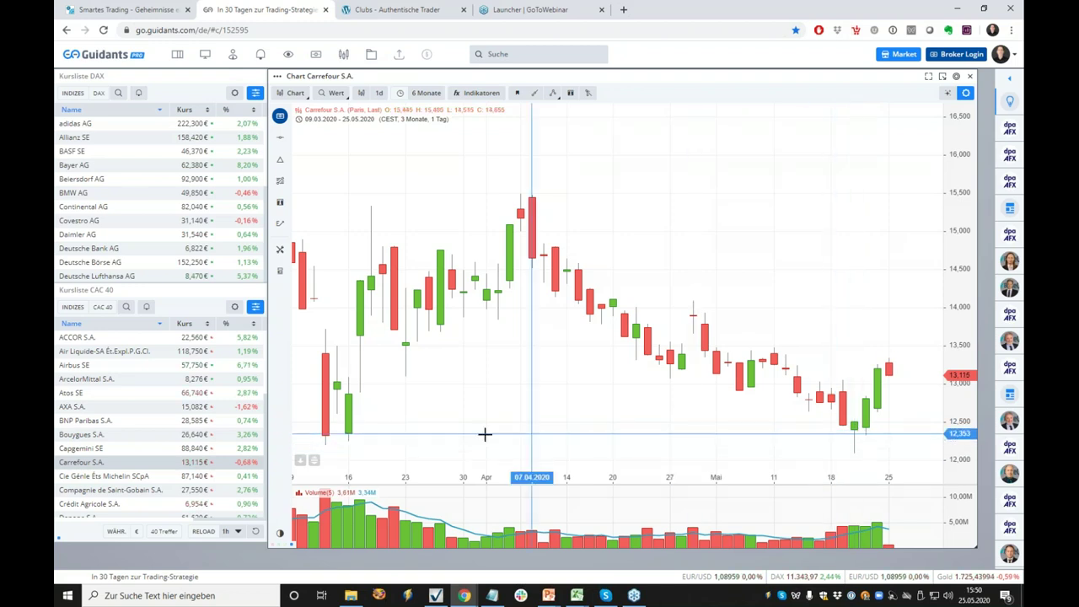
Draw a nearly horizontal trend line on the Carrefour chart from the mid-March low to 25 May, at about 12.2.
click(533, 94)
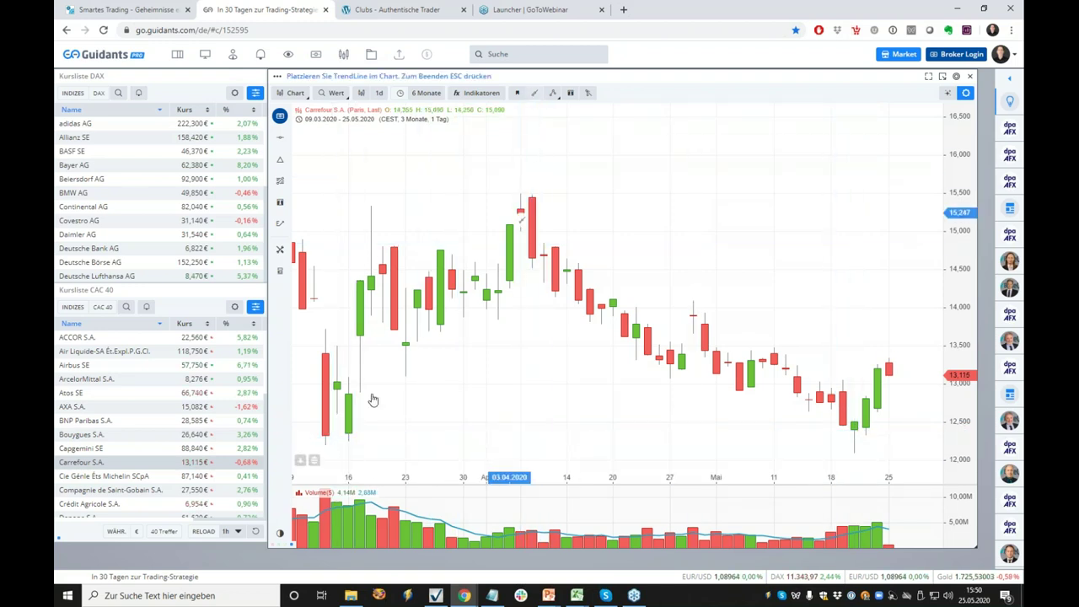
click(326, 444)
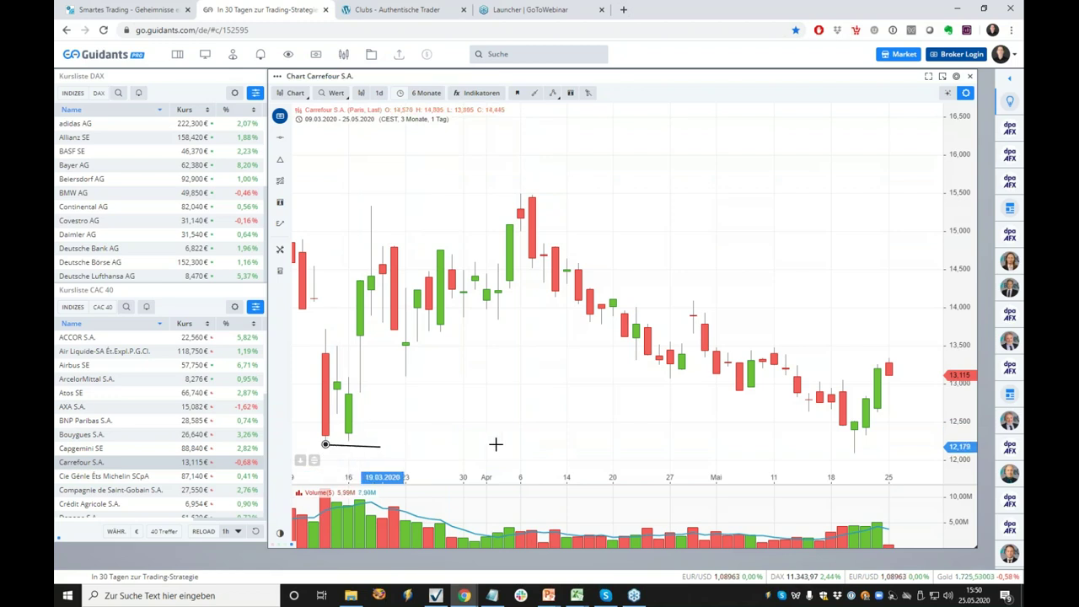
click(893, 447)
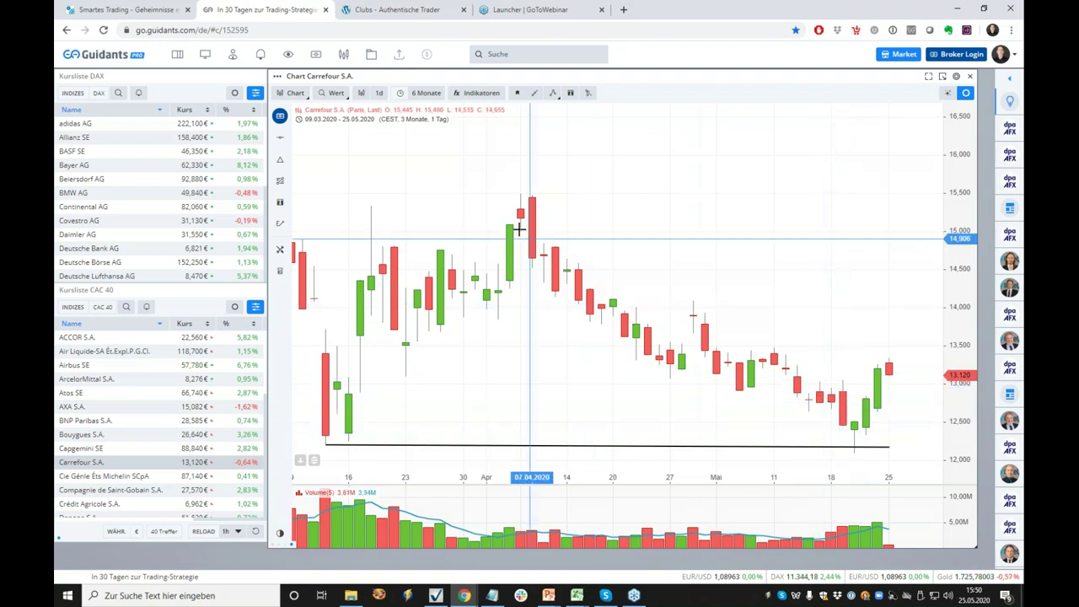
Draw a narrow upright ellipse around the red 07.04.2020 candle on the Carrefour chart.
drag(531, 196, 797, 225)
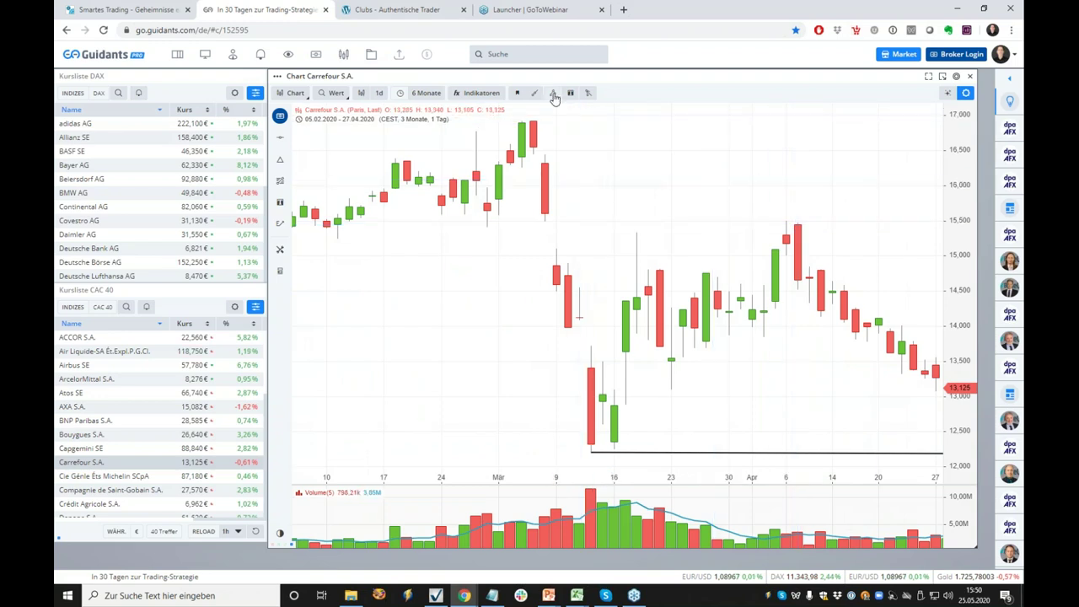
right_click(296, 153)
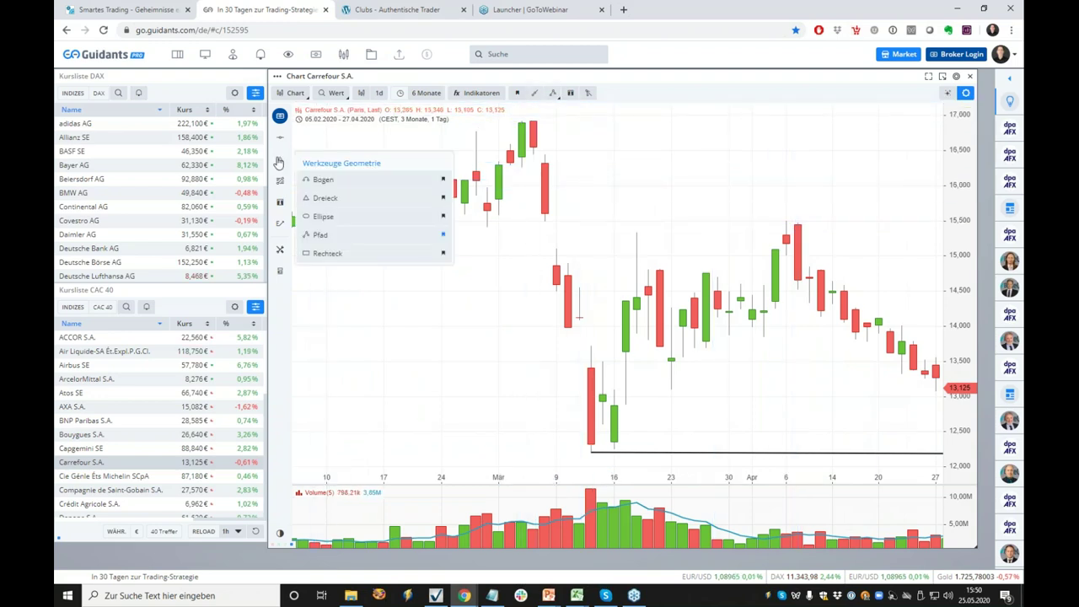
click(325, 217)
mouse_move(798, 289)
mouse_down()
mouse_move(798, 224)
mouse_move(822, 255)
mouse_up()
click(822, 254)
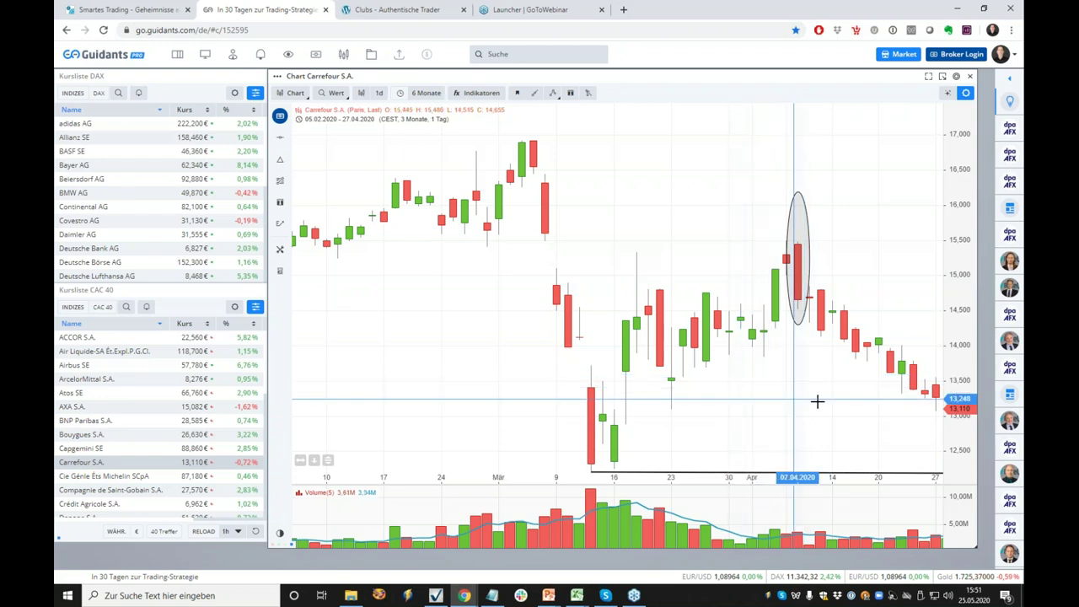
Draw a short horizontal trend line on the Carrefour chart from the 19 May candle to 27 May, at about 13.06.
scroll(800, 405, down, 2)
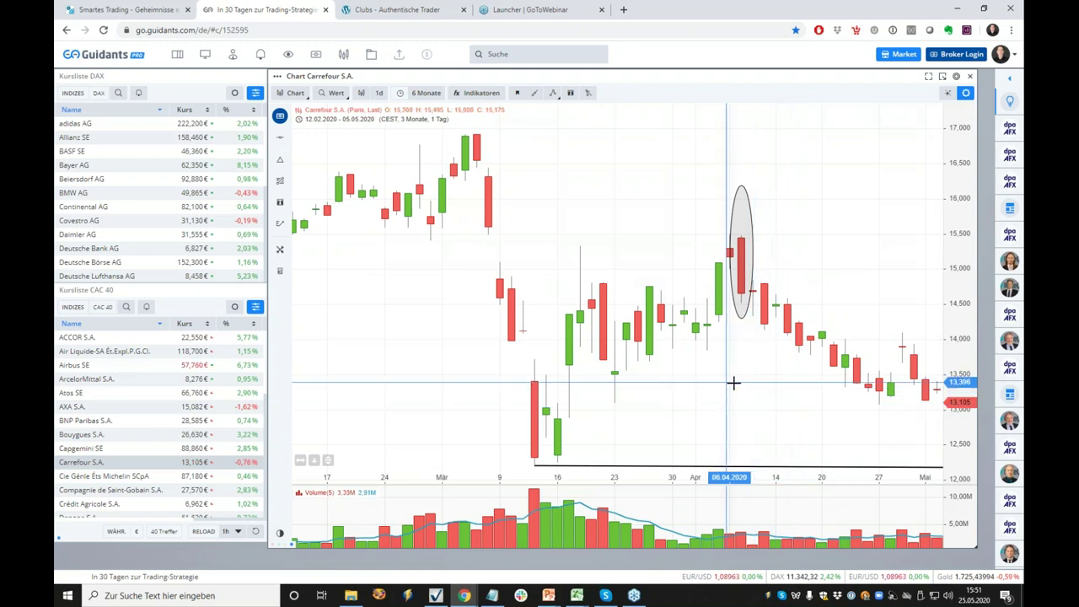
drag(744, 392, 567, 392)
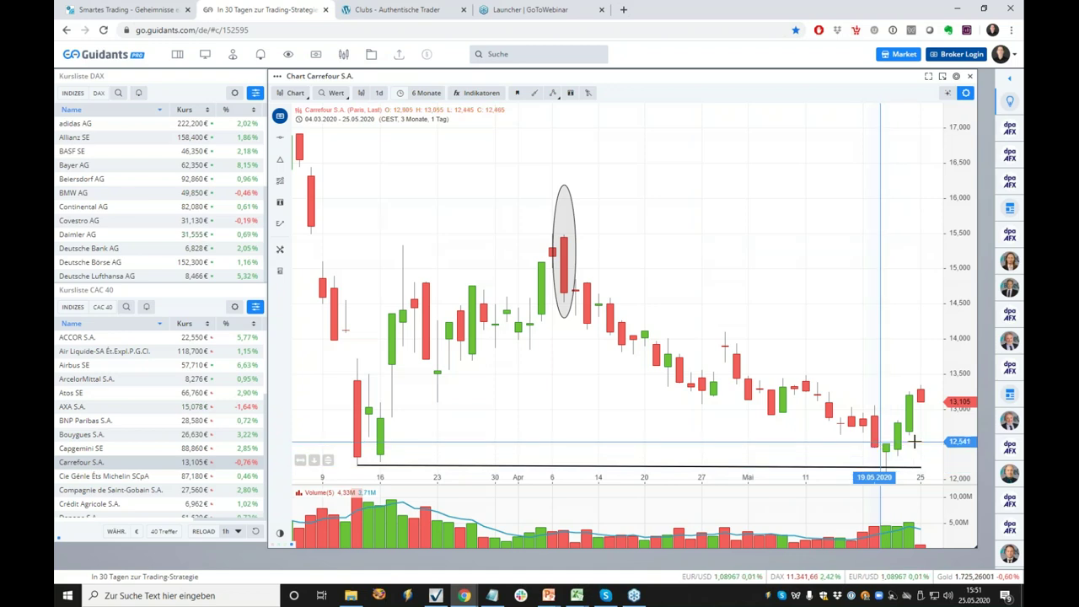
scroll(909, 435, up, 1)
scroll(910, 434, up, 1)
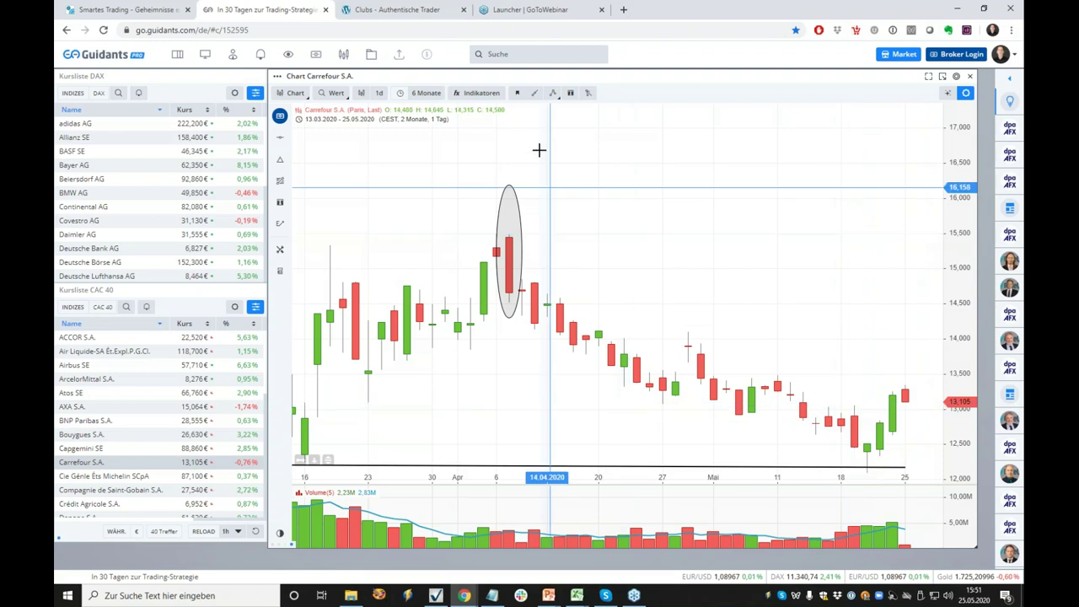
click(552, 92)
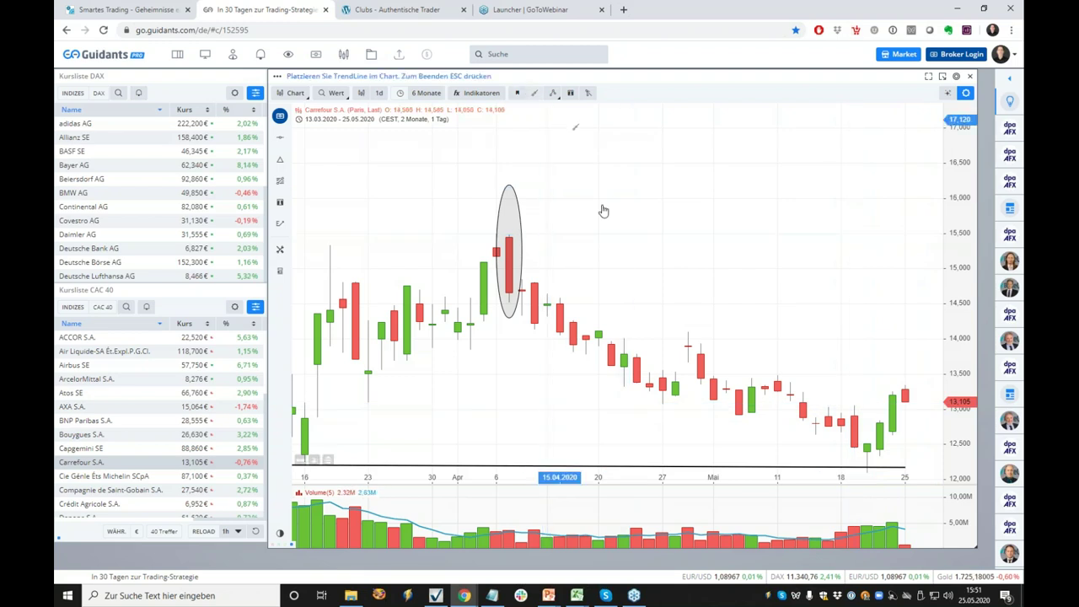
click(863, 405)
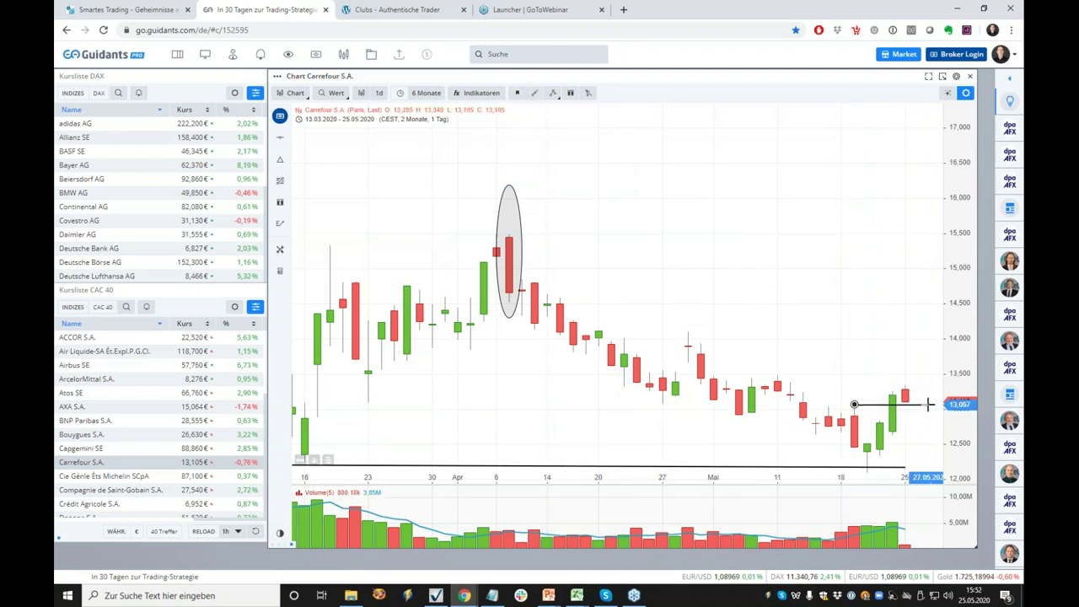
click(929, 405)
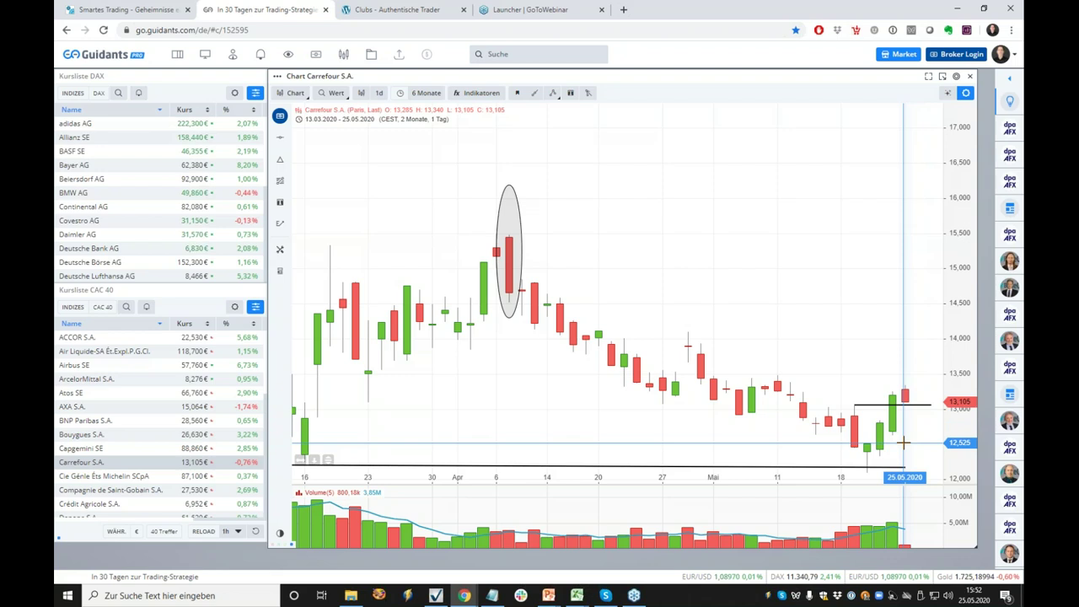
scroll(880, 425, up, 1)
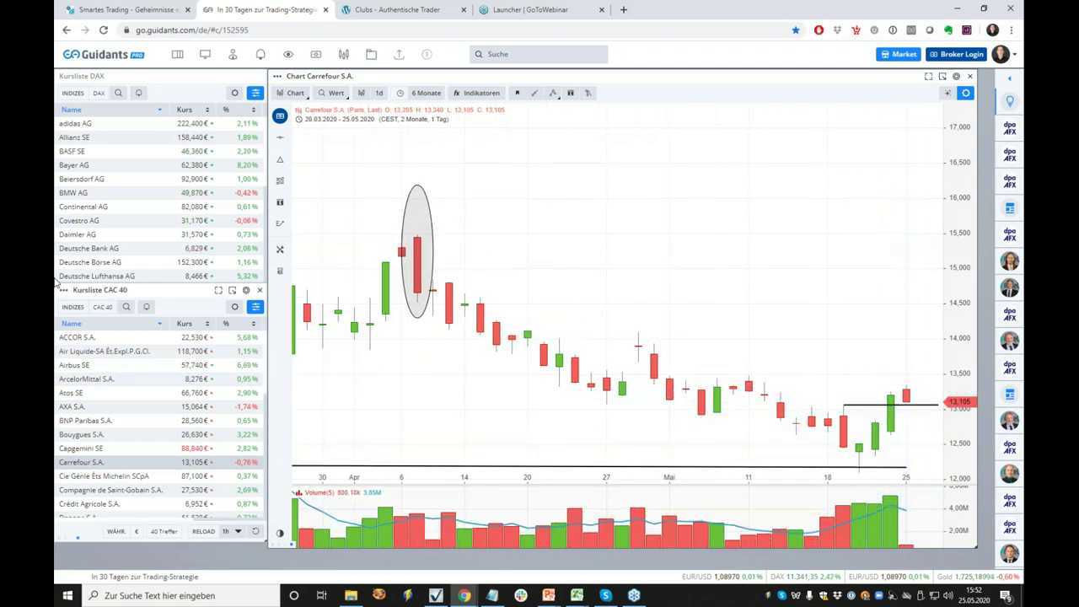
Open the SAP SE chart from the DAX price list and narrow its displayed range to about two months.
click(93, 276)
scroll(126, 211, down, 5)
click(79, 224)
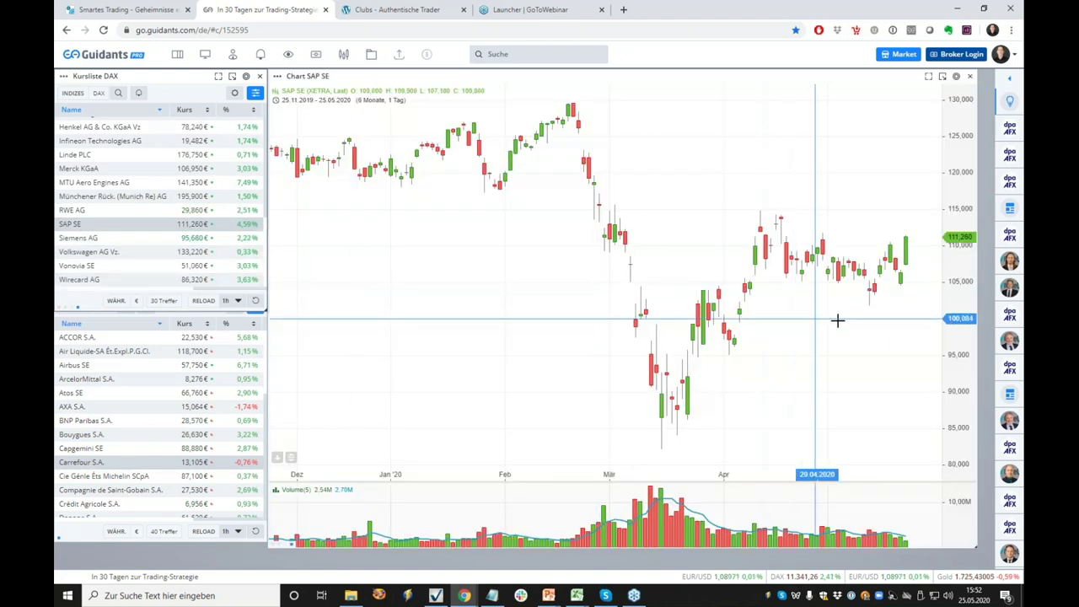
scroll(837, 320, up, 3)
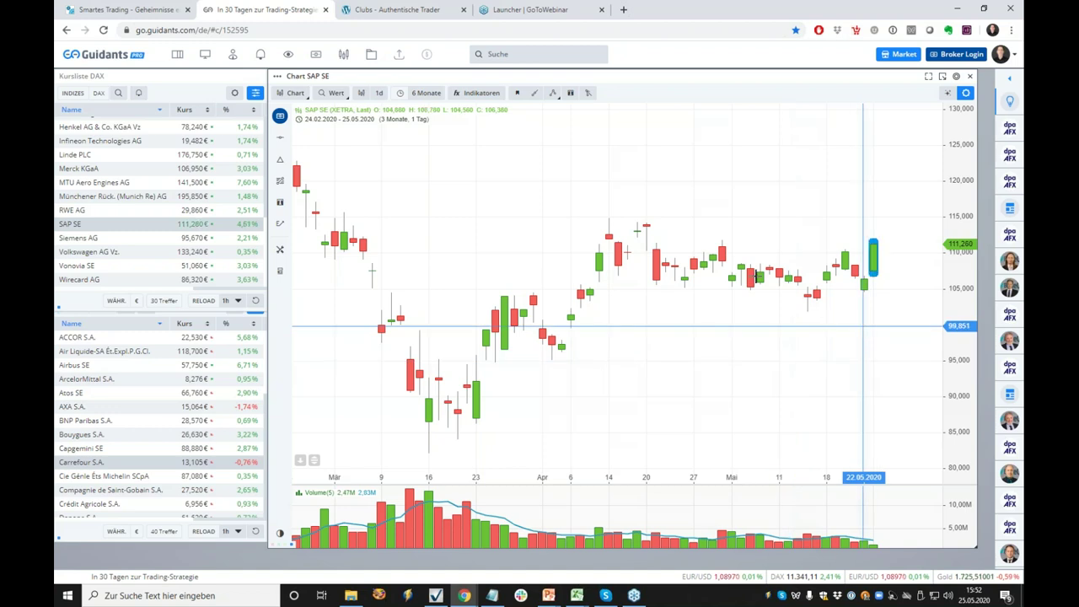
scroll(557, 111, up, 2)
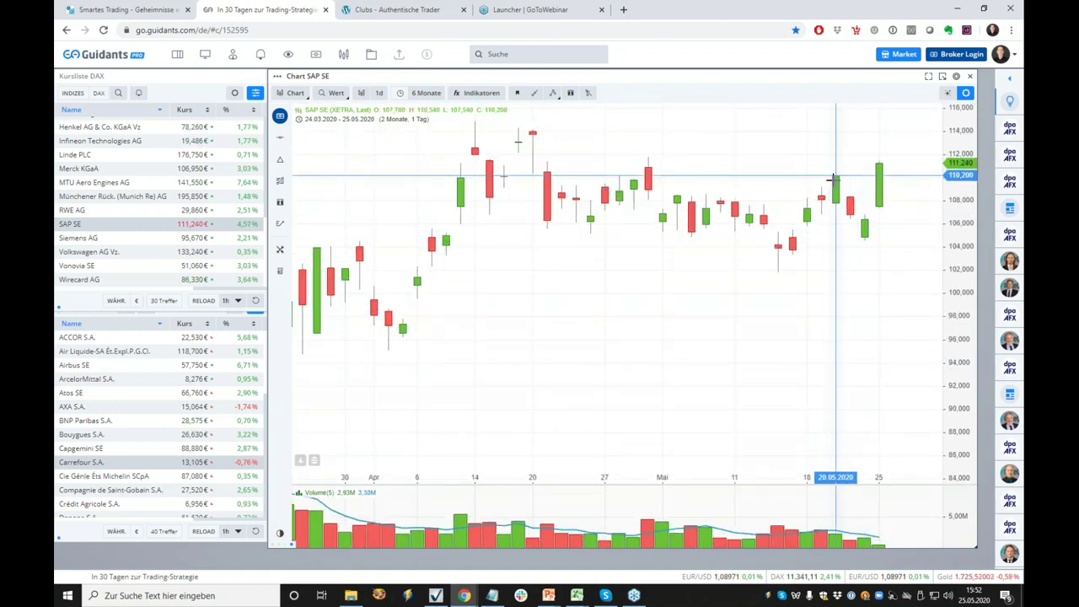
scroll(837, 327, down, 1)
scroll(834, 333, up, 1)
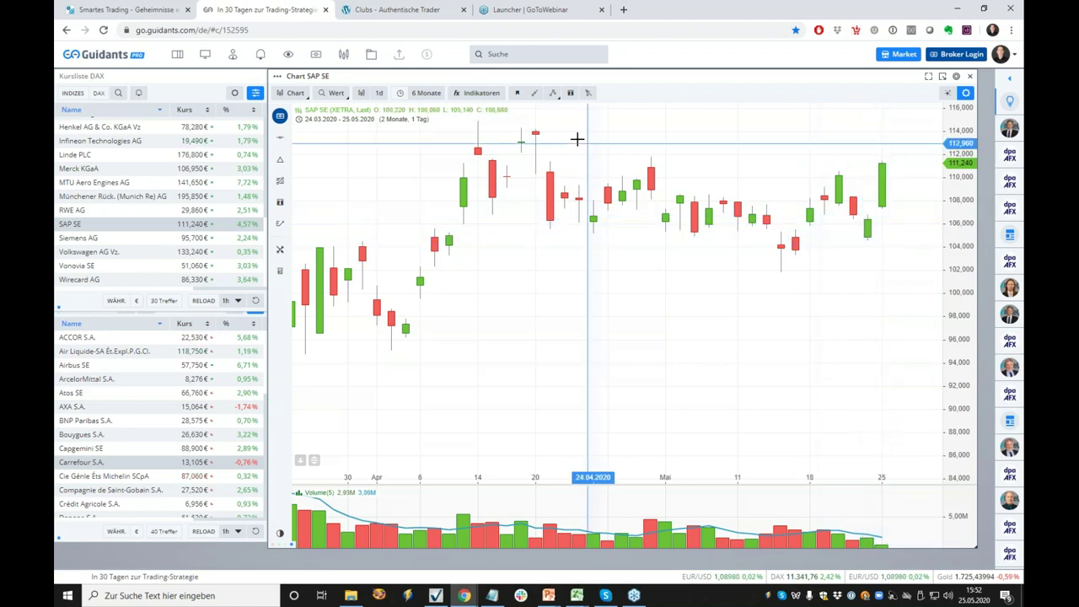
Draw a horizontal trend line on the SAP chart from 27 April to just past 25 May, at about 105.
click(552, 92)
drag(594, 234, 903, 232)
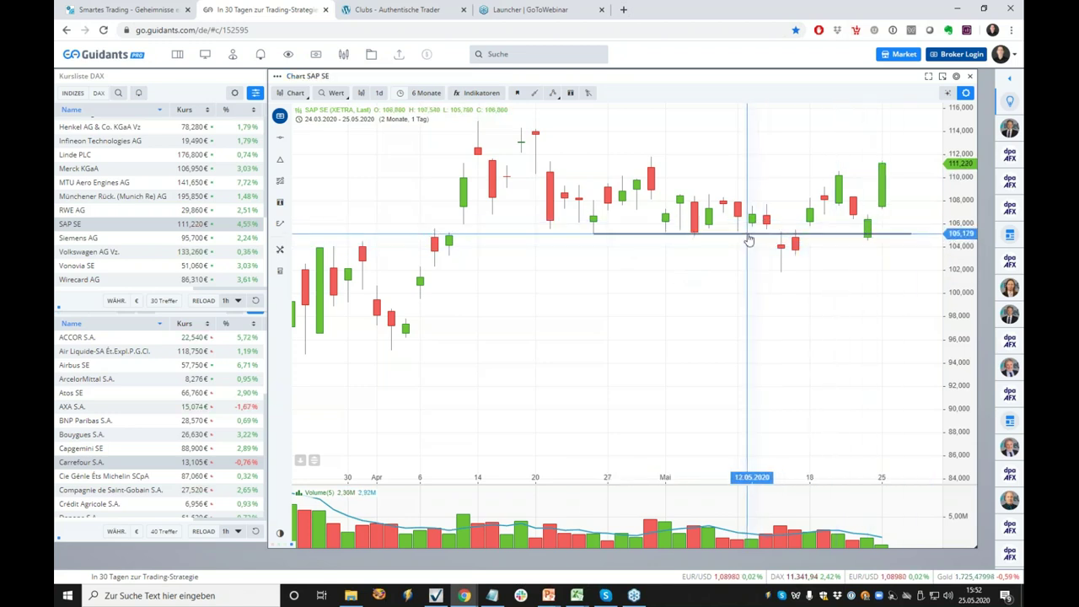
drag(746, 236, 754, 237)
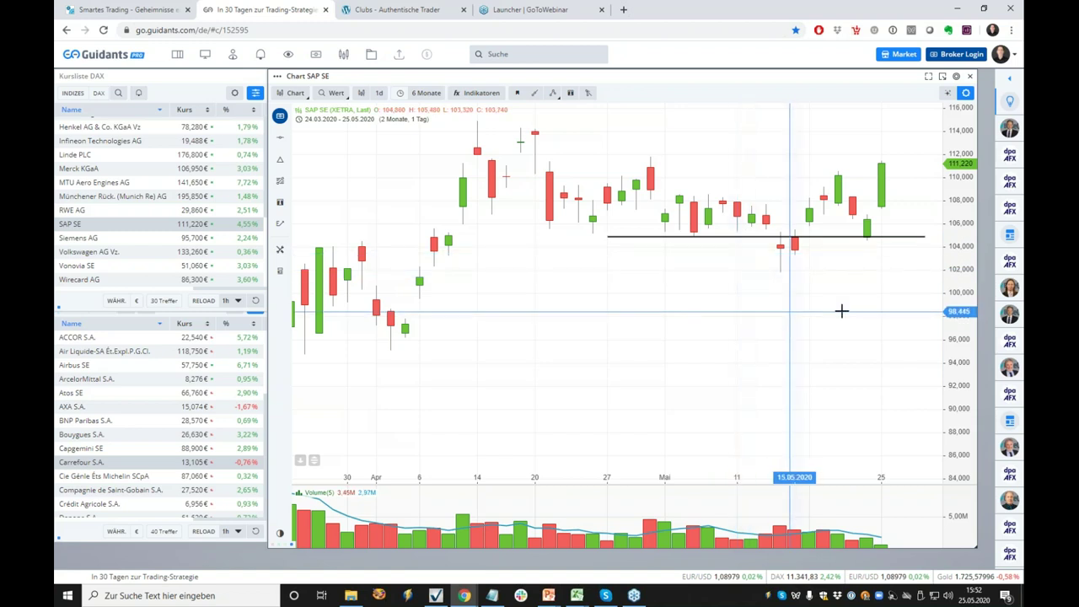
Examine the May candles around the SAP trend line, and switch to the PowerPoint slide show on the 10k-Echtgeldchallenge 2020.
scroll(885, 313, up, 3)
scroll(868, 393, down, 3)
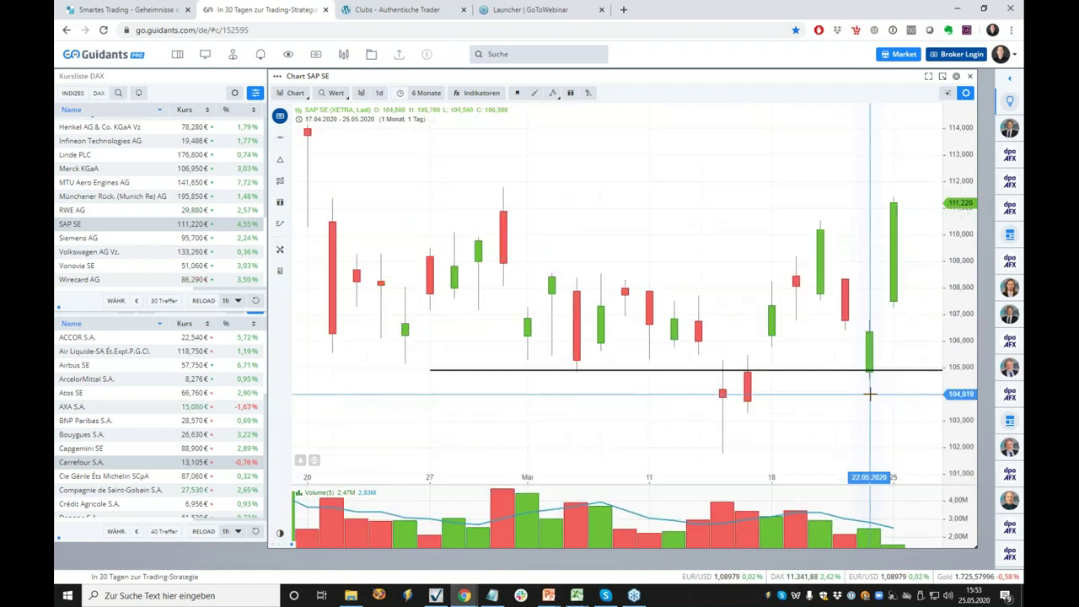
scroll(870, 387, down, 1)
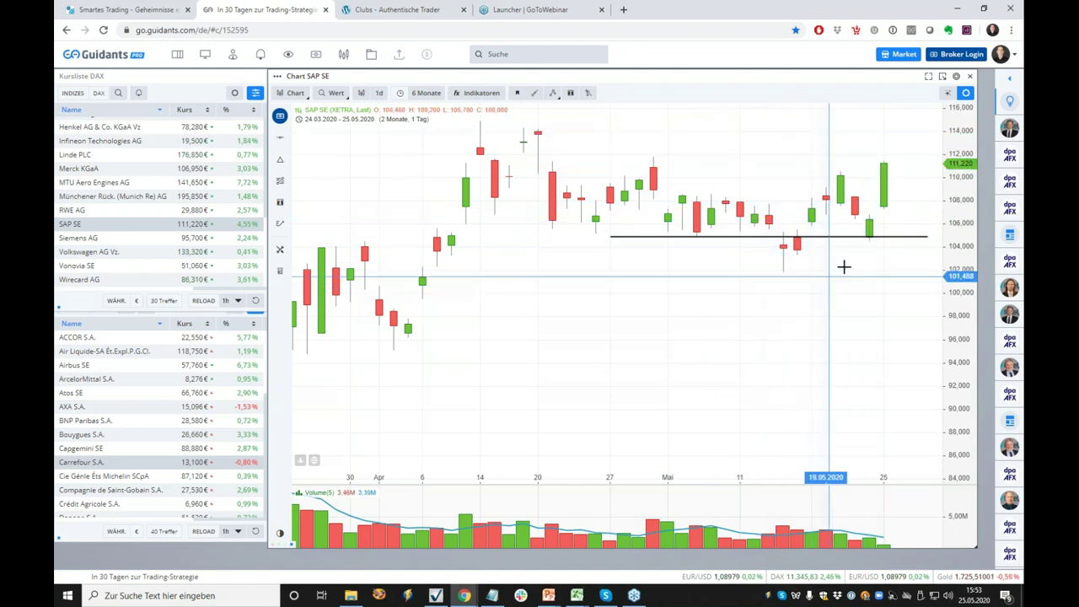
scroll(881, 286, up, 2)
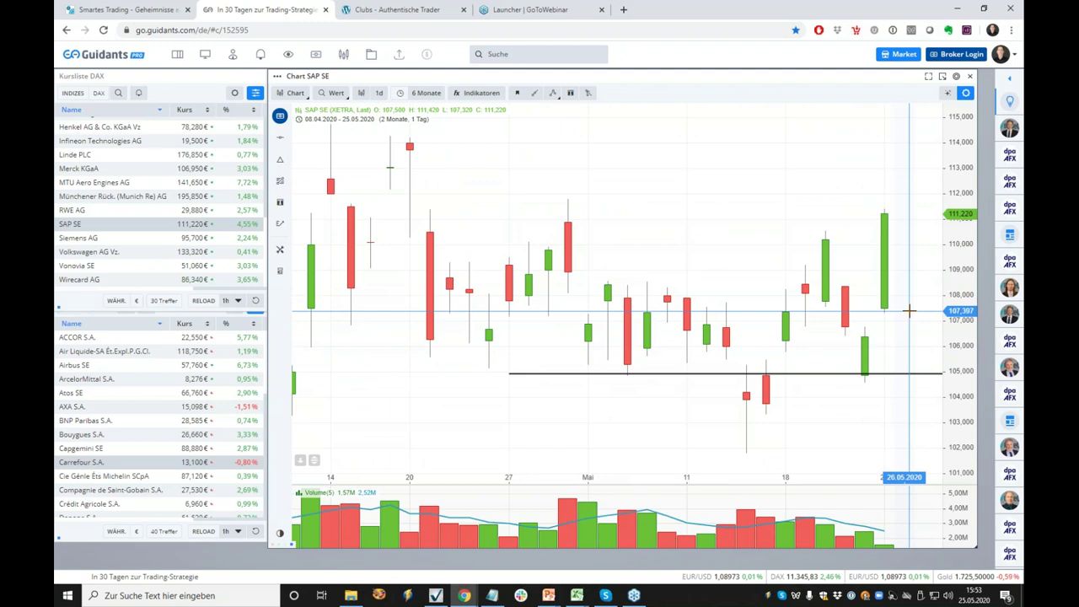
scroll(898, 278, down, 2)
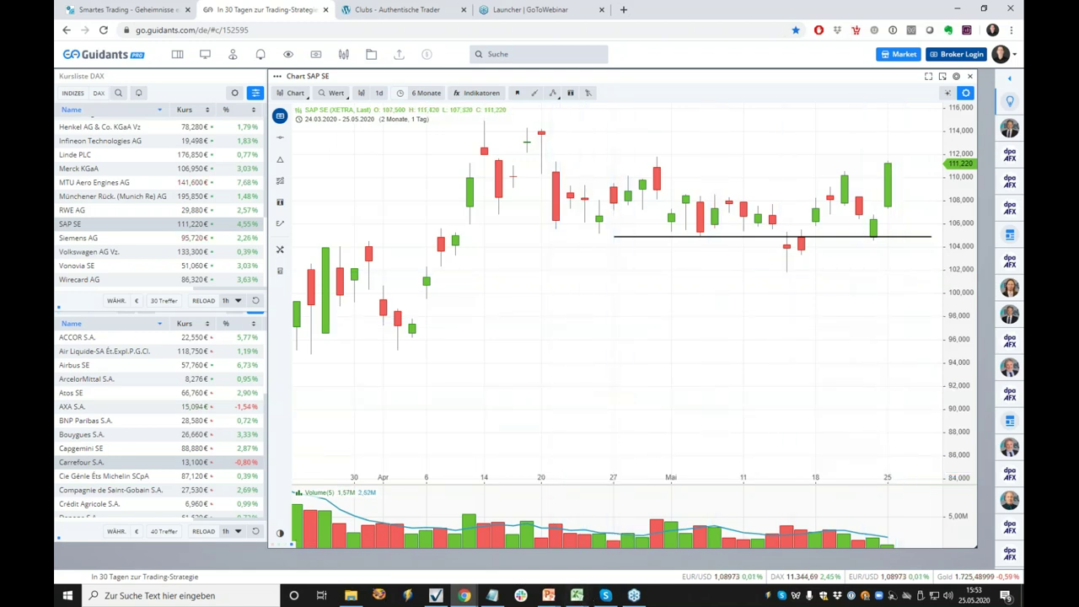
click(549, 595)
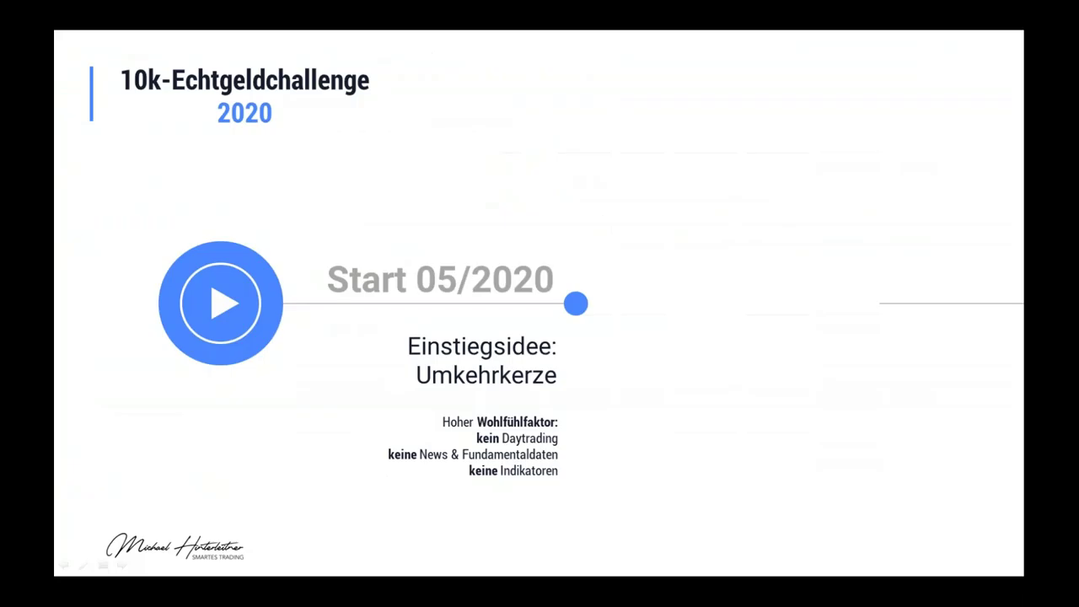